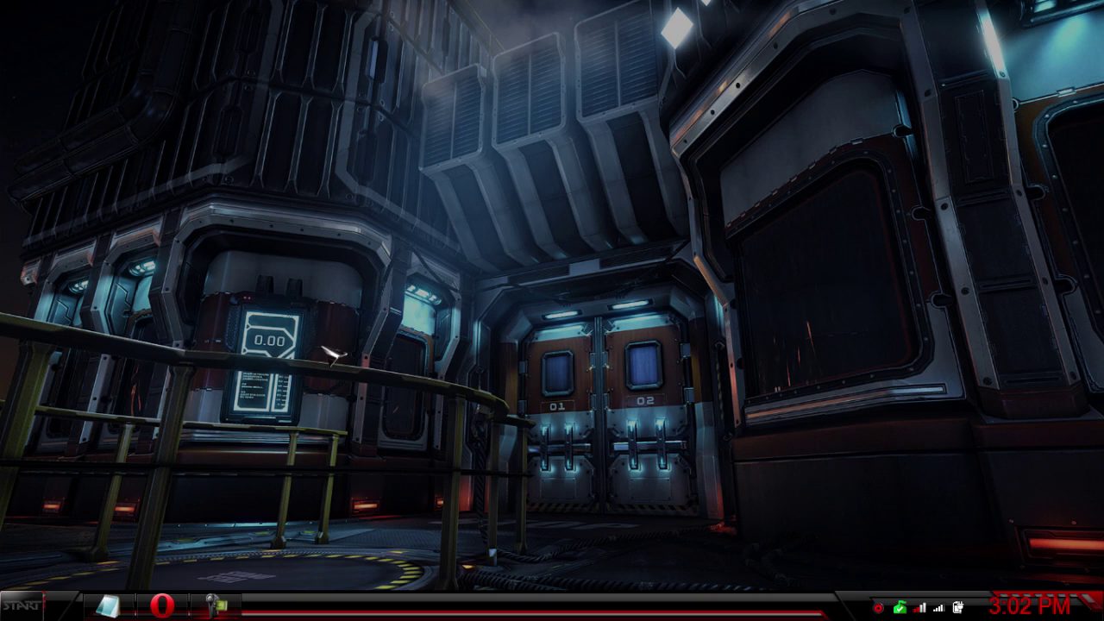
- Open Opera, search Google for the exact phrase "Hello World" in quotation marks, and look through the results
left_click(161, 605)
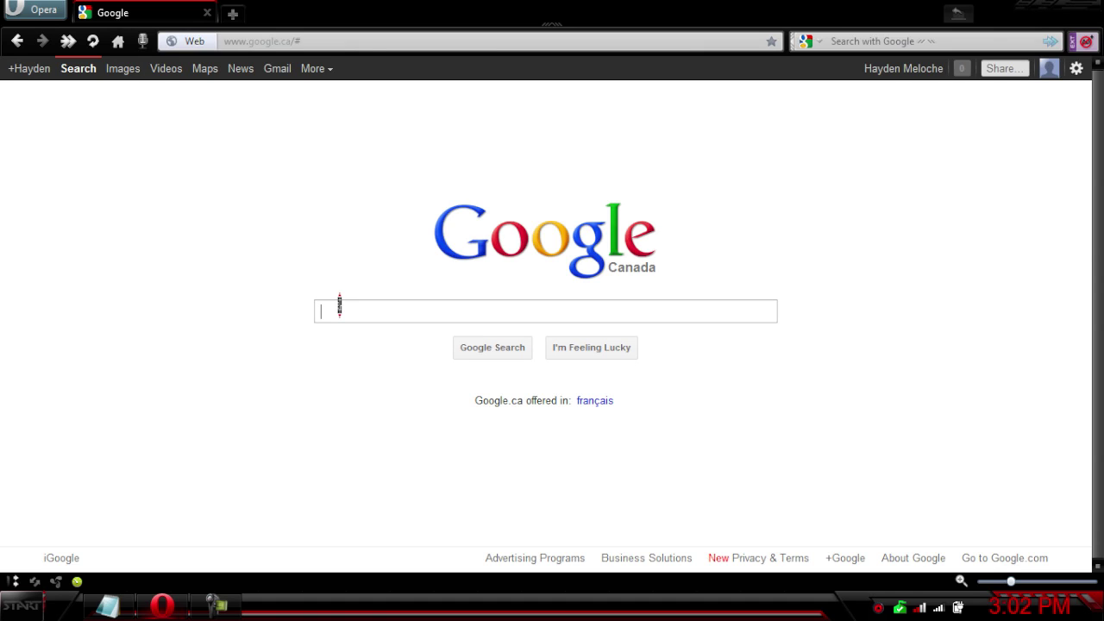
type("Hello World\"")
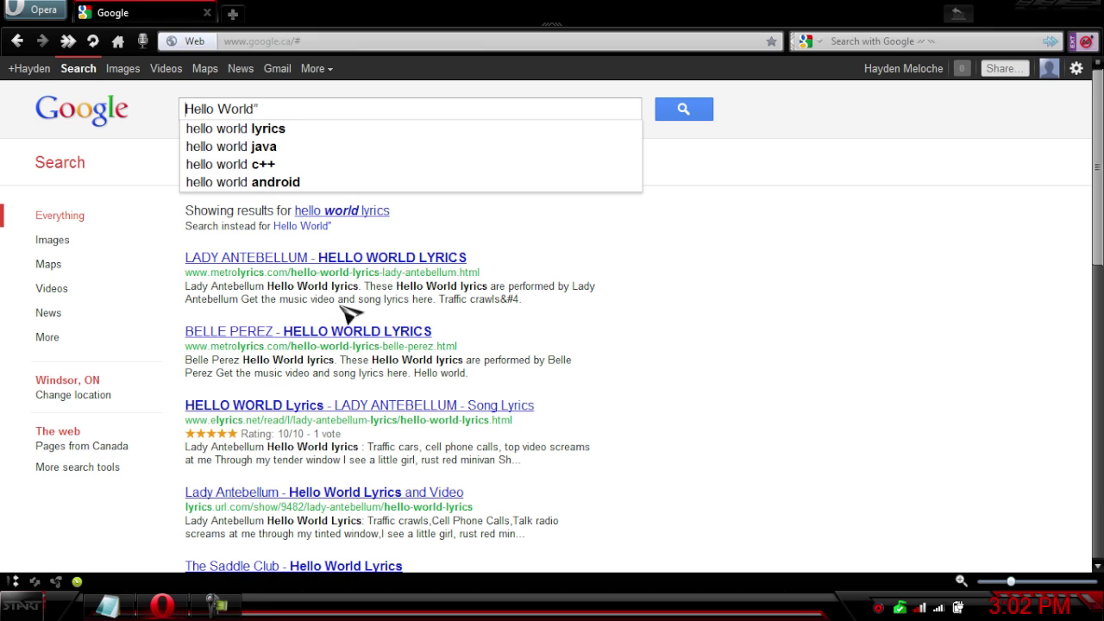
type("\"")
key("Return")
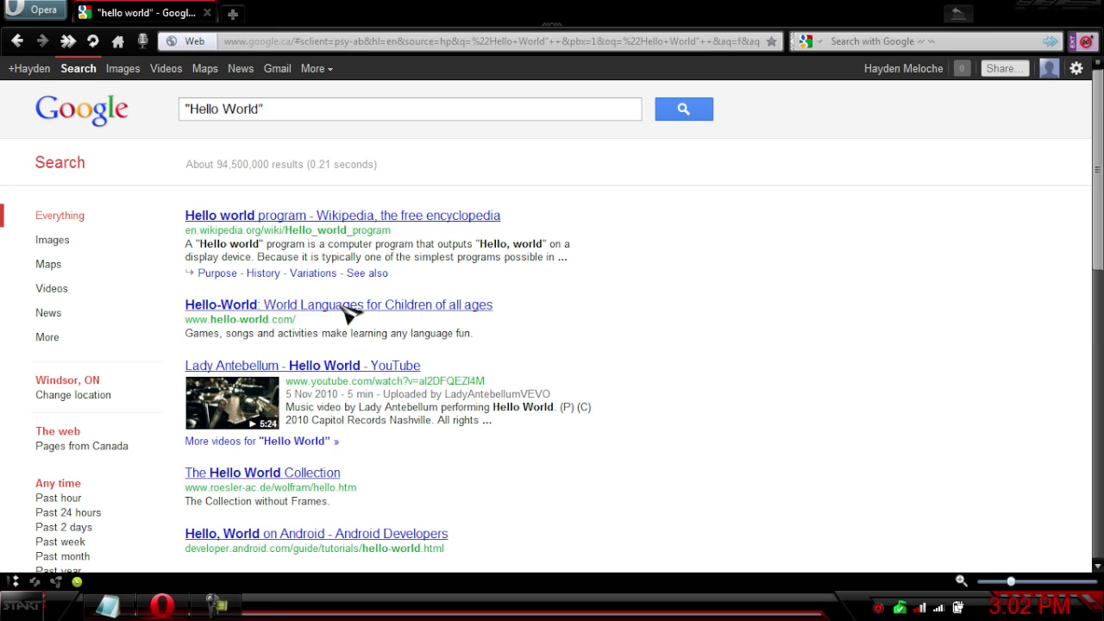
scroll(349, 313, "down", 3)
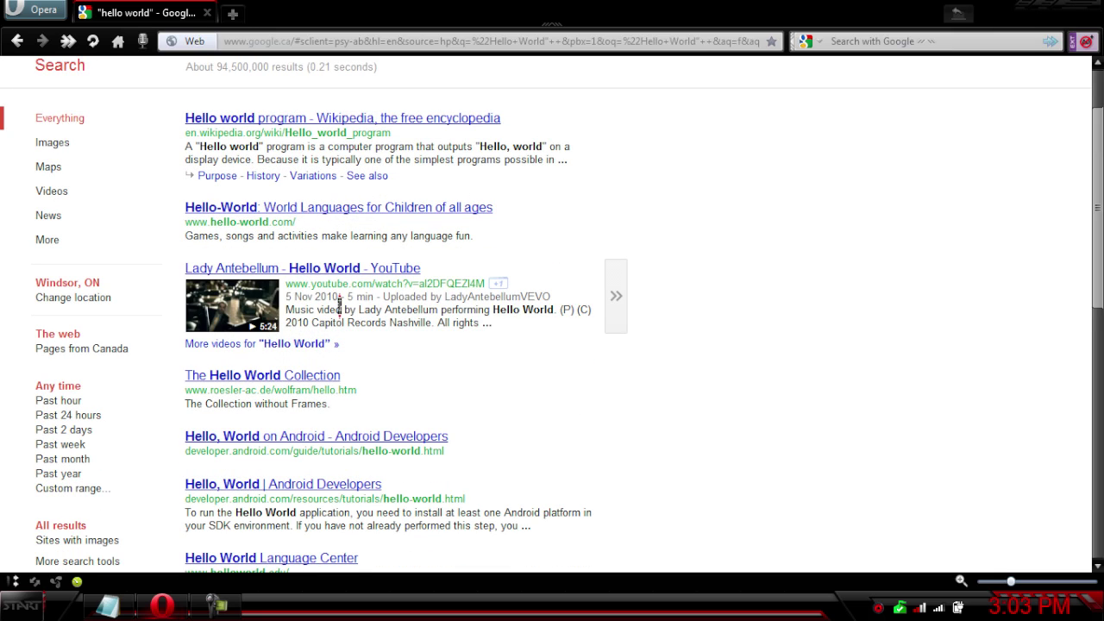
scroll(340, 306, "down", 6)
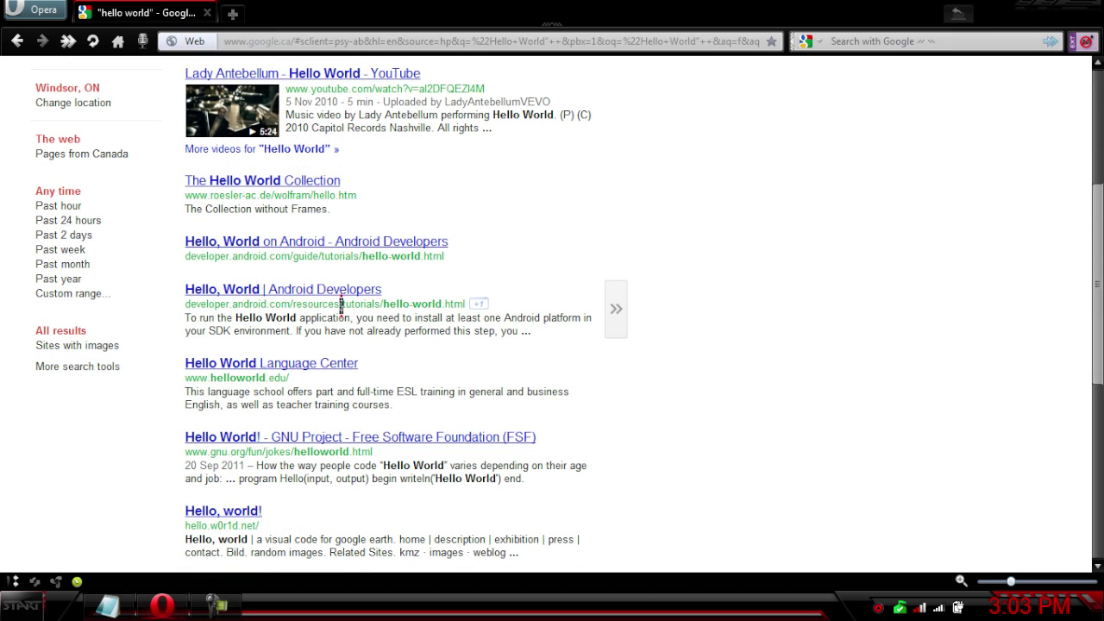
scroll(341, 303, "down", 9)
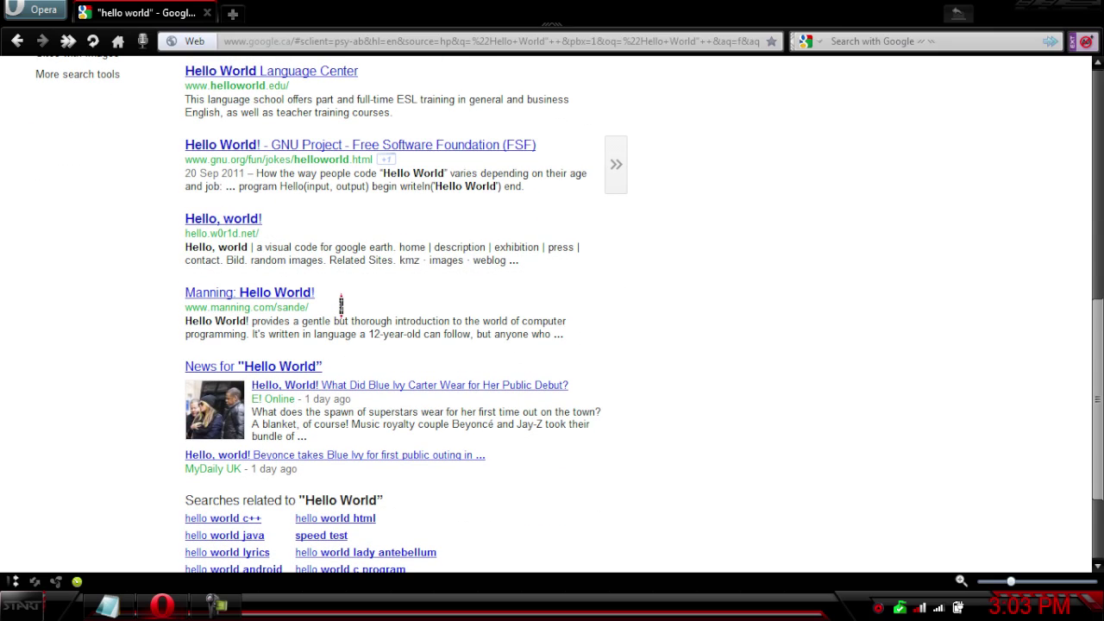
scroll(341, 304, "up", 15)
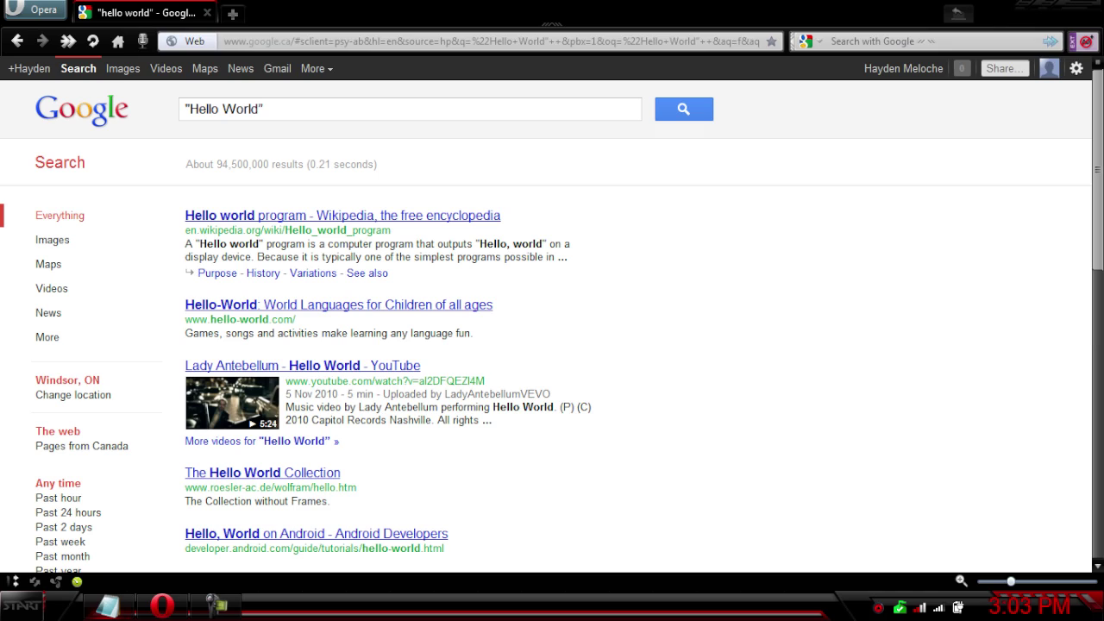
- Replace the Google query with "linux distributions -ubuntu" to search for Linux distributions while excluding Ubuntu
left_click_drag(534, 109, 39, 112)
key("BackSpace")
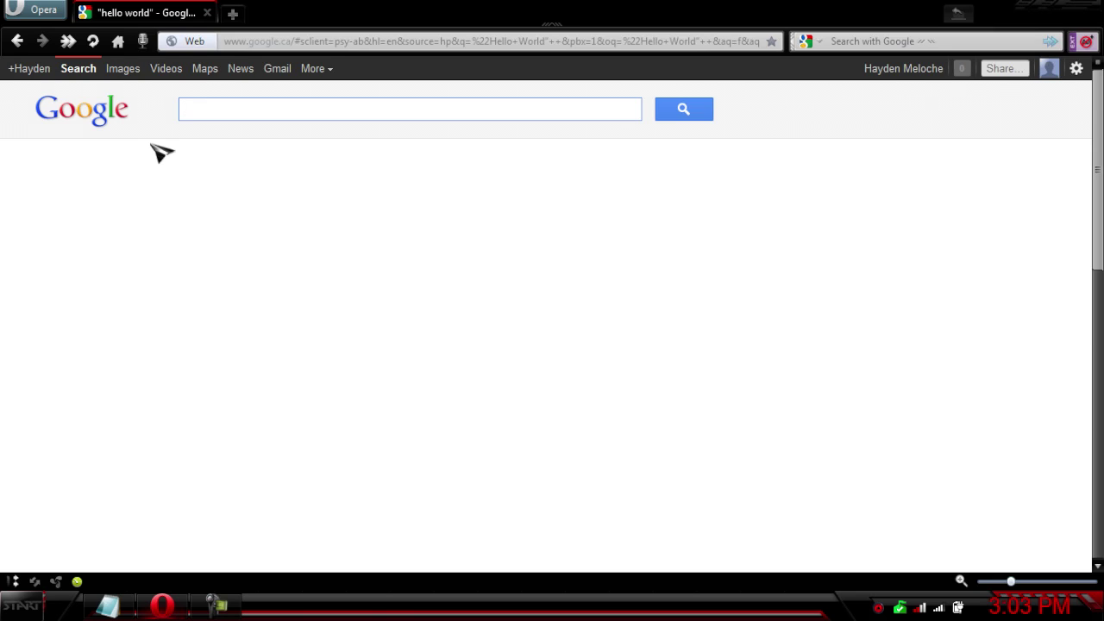
type("linux distributions -ubuntu")
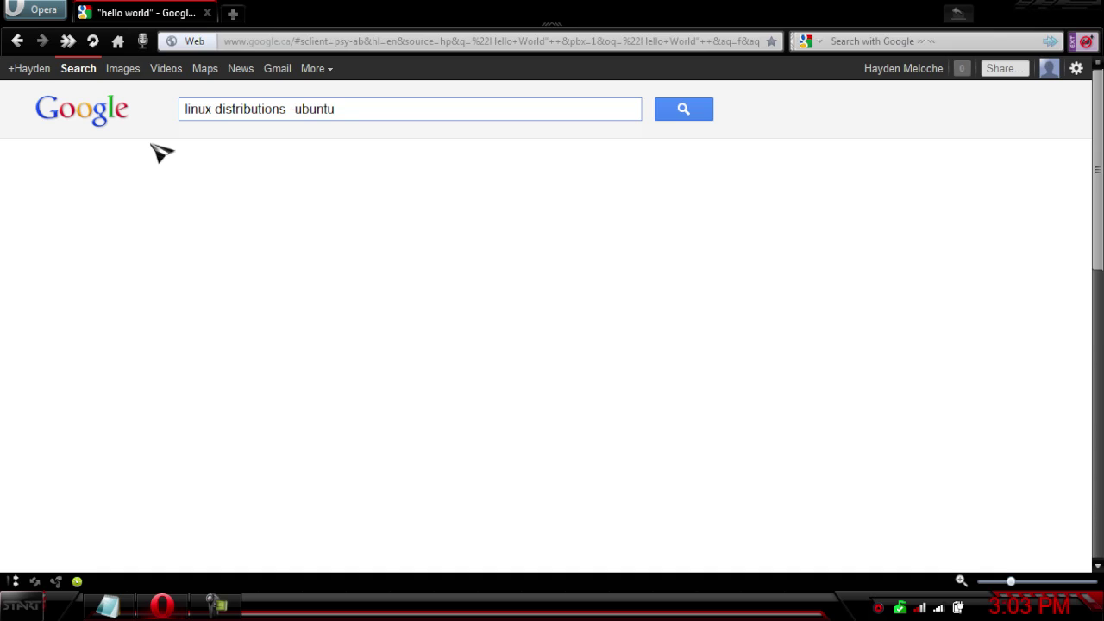
key("Return")
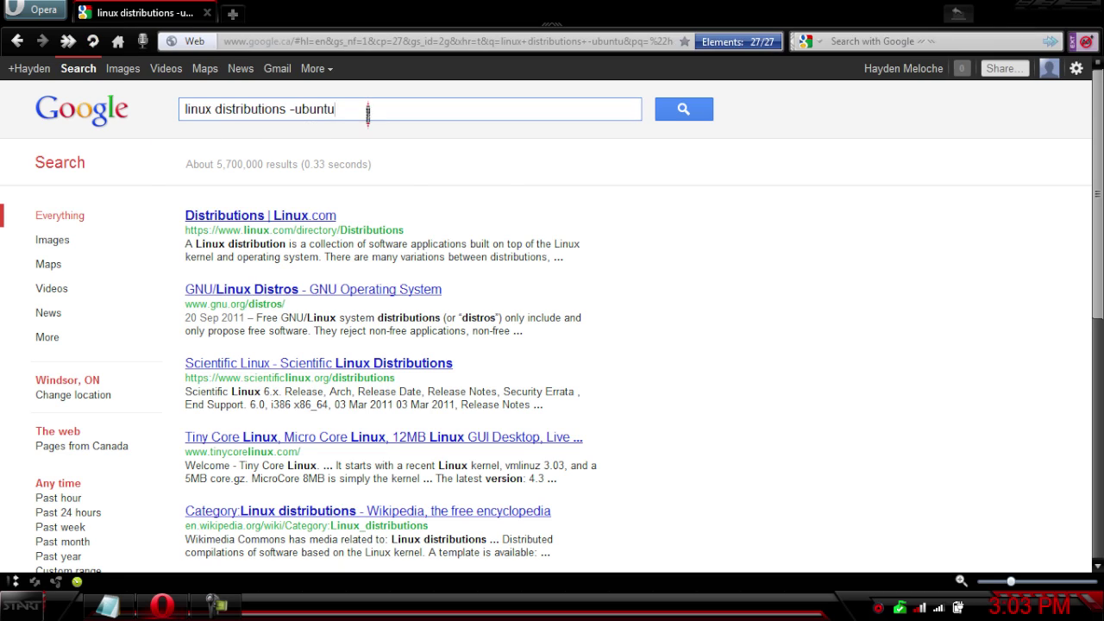
- Remove the "-ubuntu" exclusion from the query, search for plain "linux distributions", and look over the results
left_click_drag(290, 108, 370, 109)
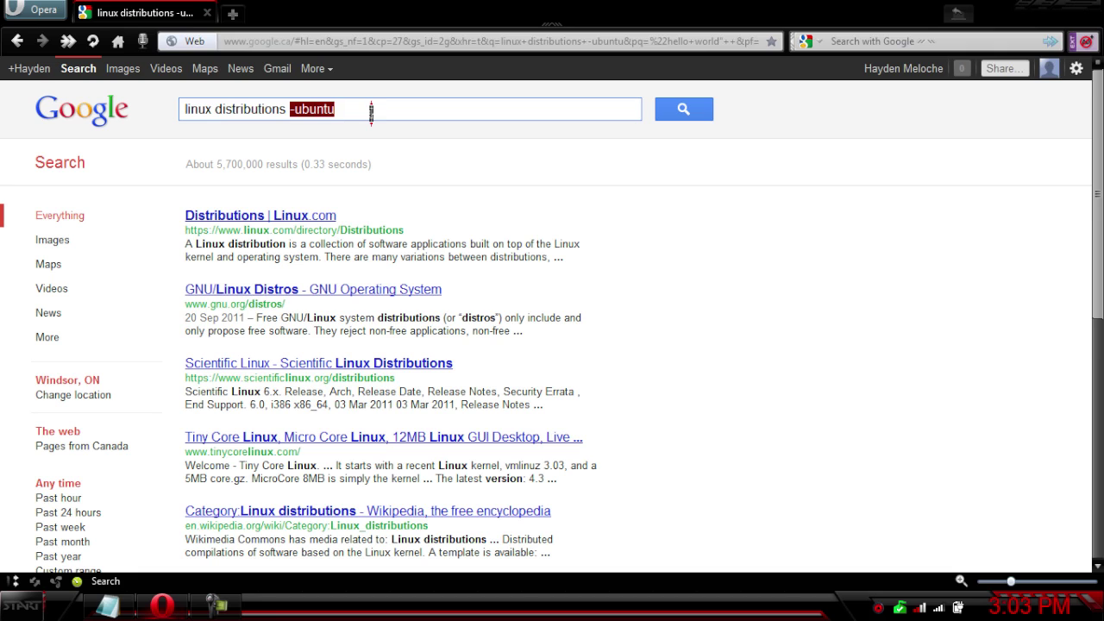
key("BackSpace")
key("Return")
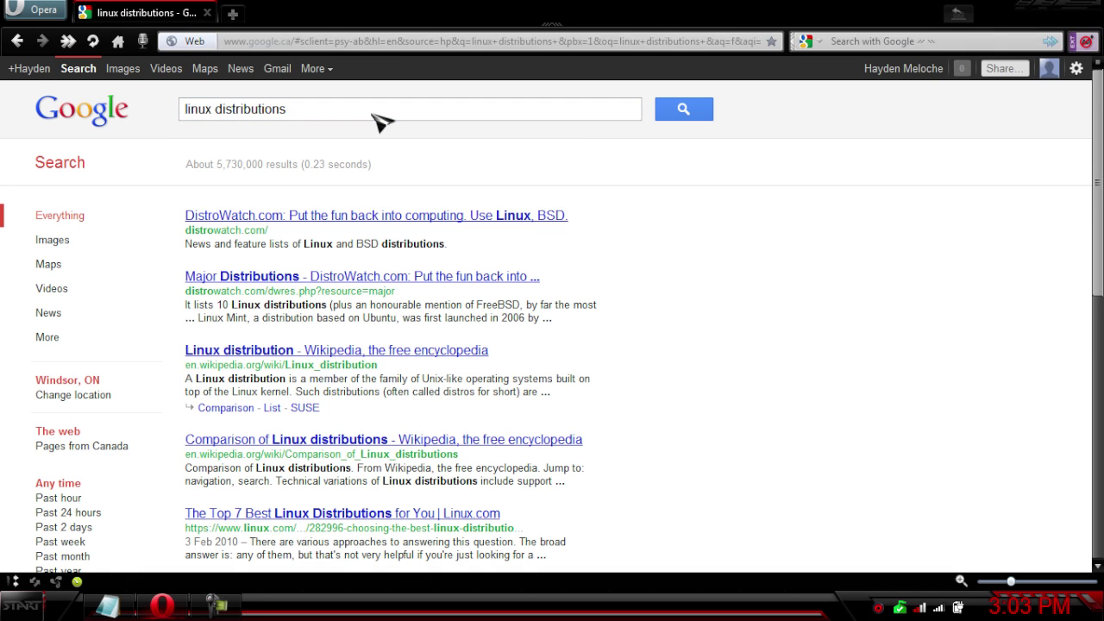
scroll(380, 121, "down", 4)
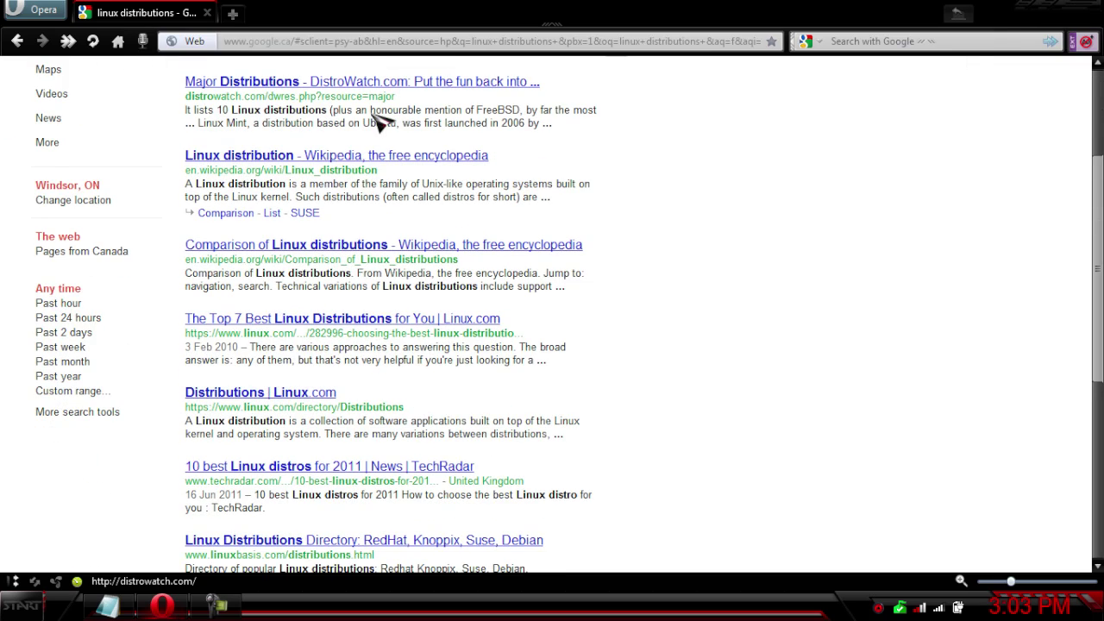
scroll(380, 121, "up", 4)
- Add "-ubuntu" back to the end of the linux distributions query and look over the filtered results
left_click(357, 115)
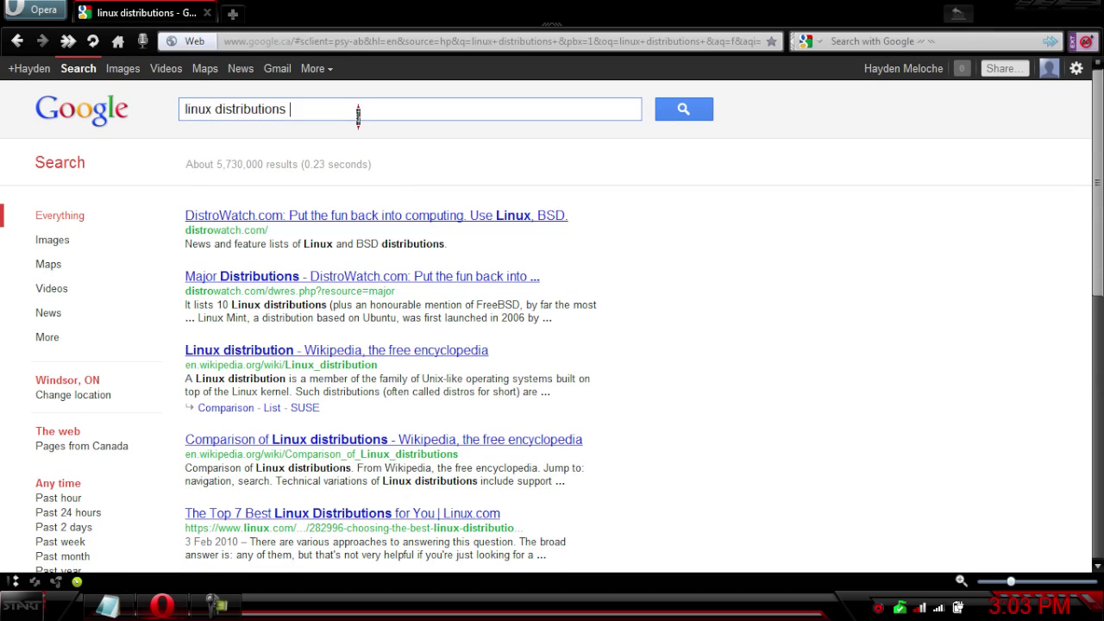
type("-")
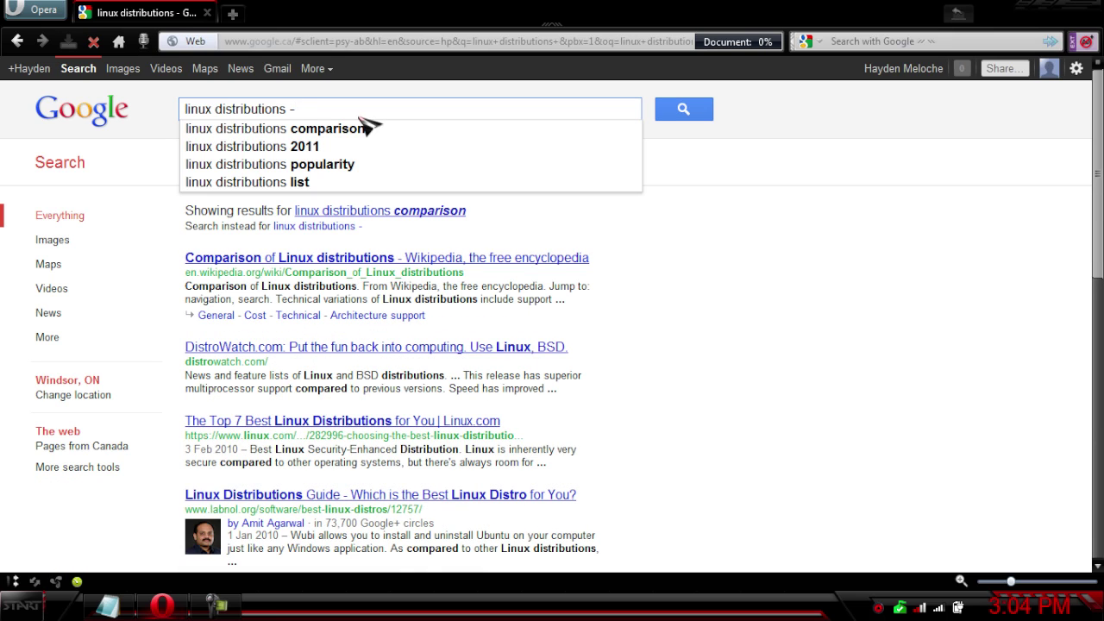
type("ubuntu")
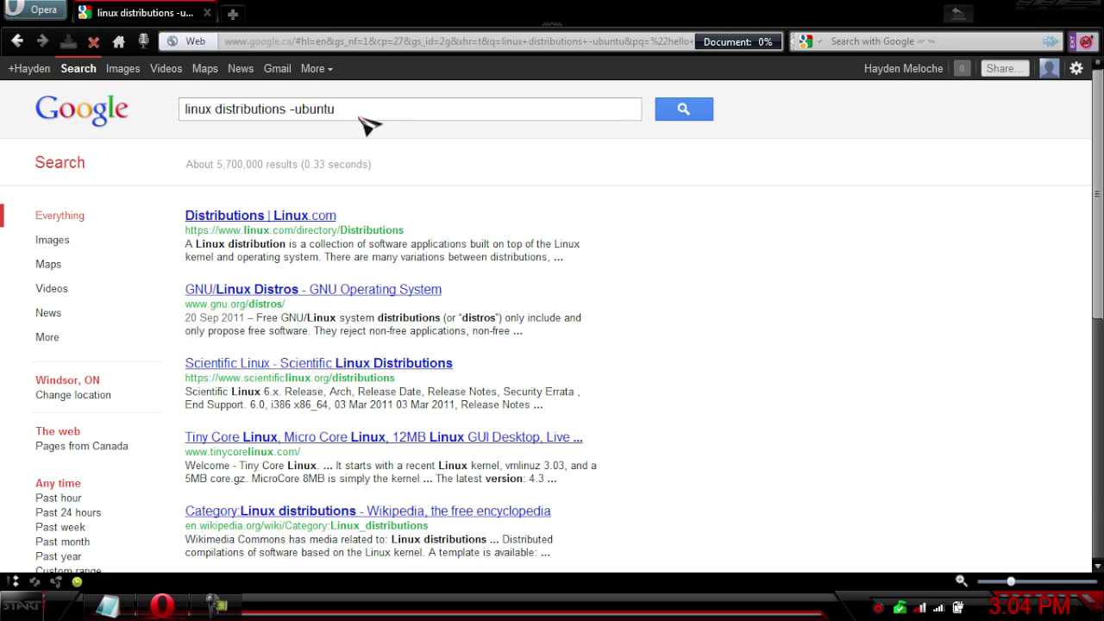
scroll(546, 227, "down", 3)
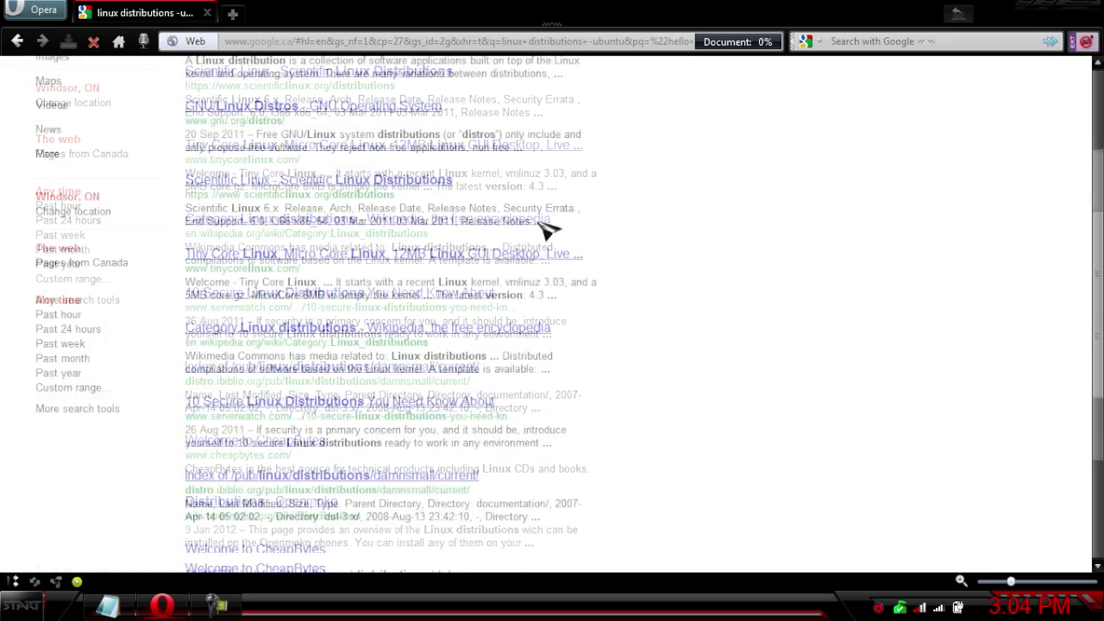
scroll(623, 339, "up", 3)
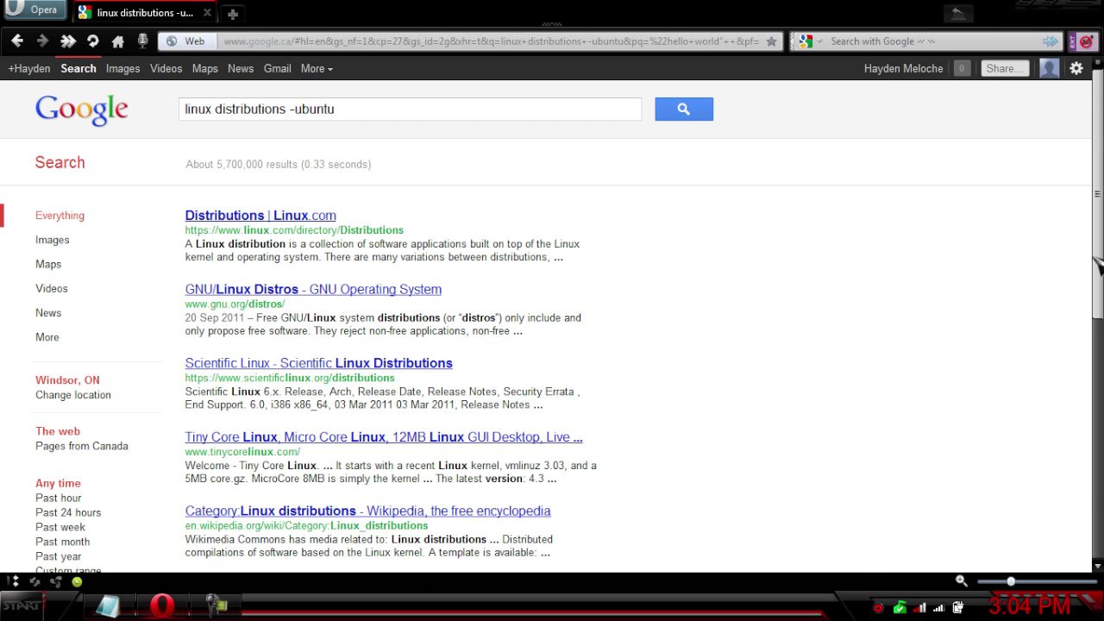
- Replace the query with "site:howtogeek.com windows 7" to search only that website for Windows 7
left_click_drag(415, 109, 160, 112)
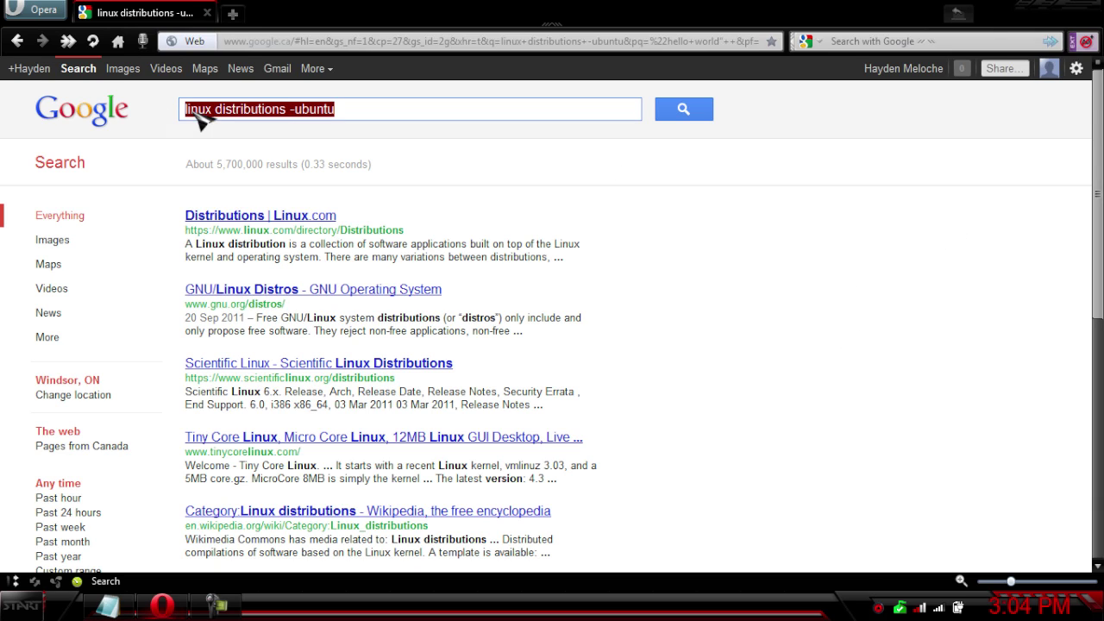
key("BackSpace")
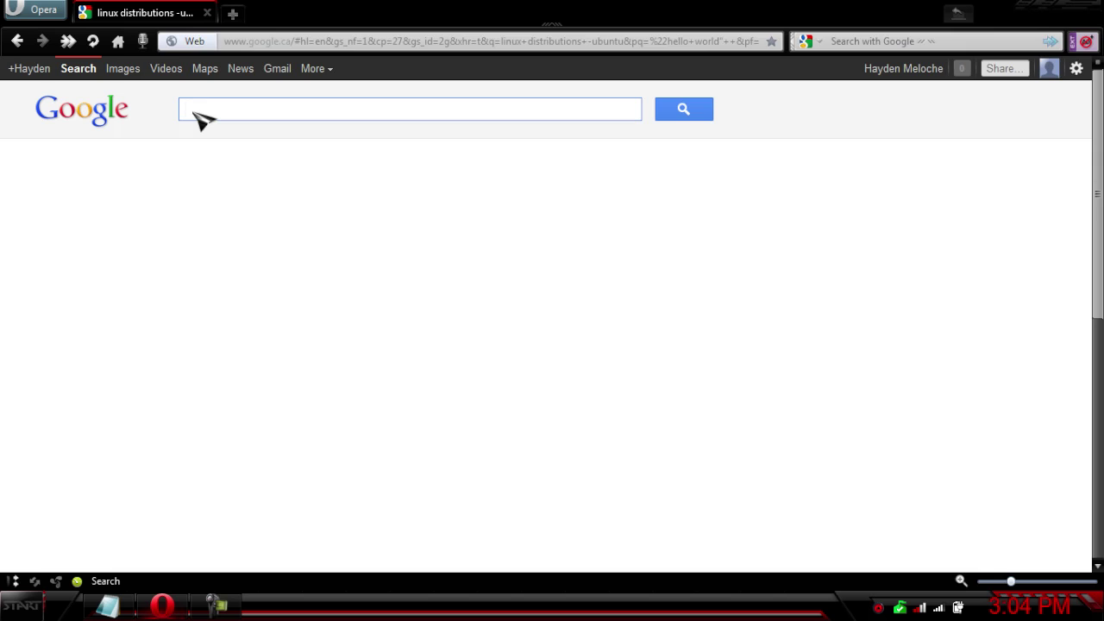
type("site:howtogeek.com windows 7")
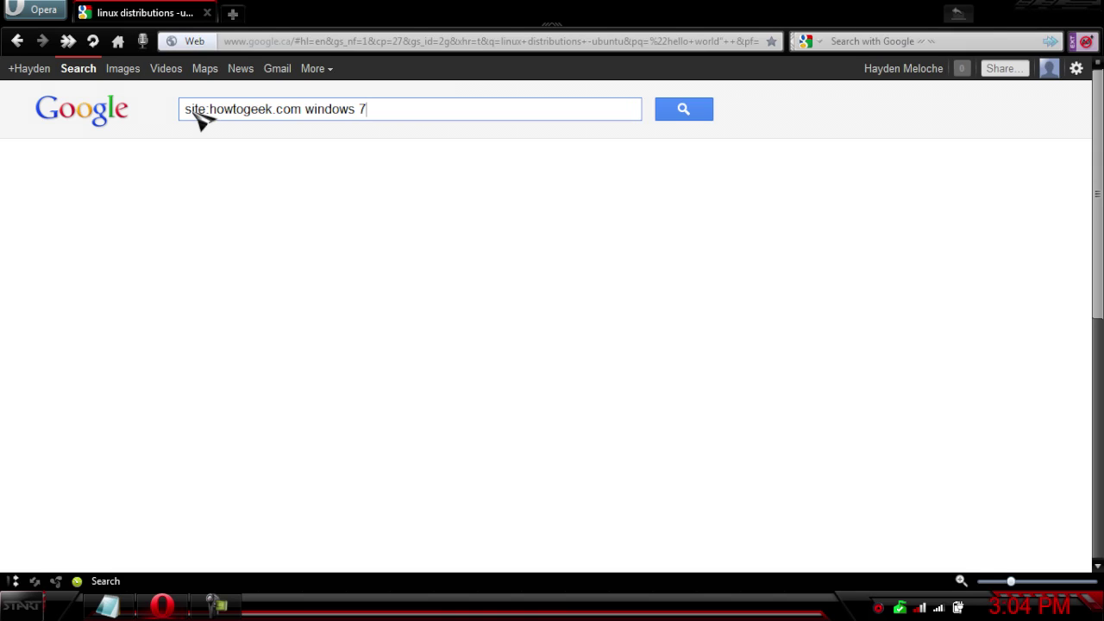
key("Return")
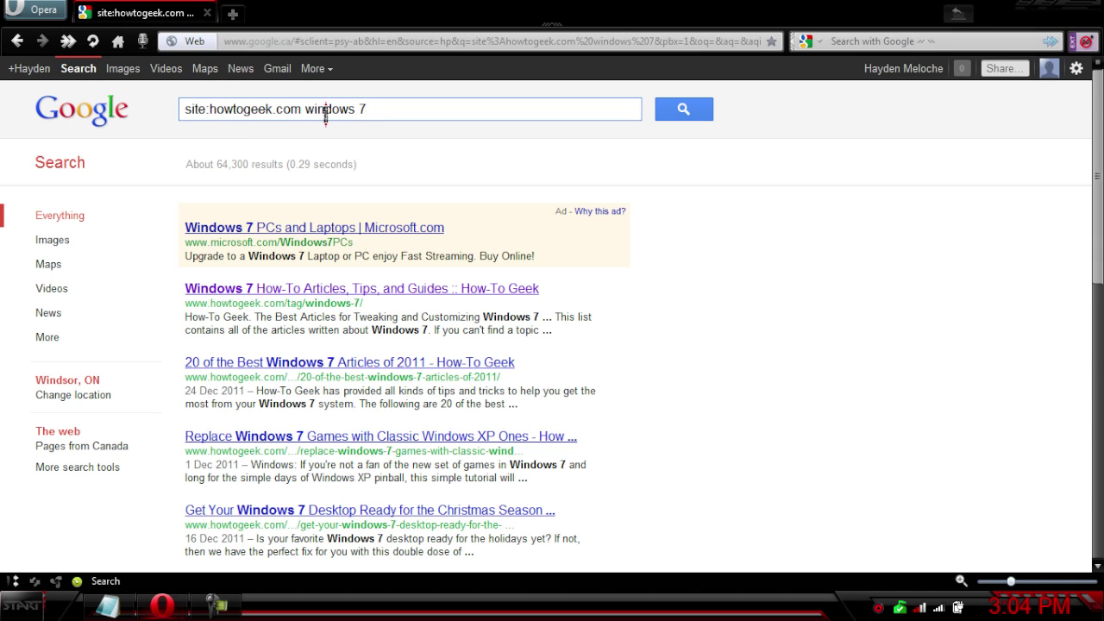
left_click_drag(305, 110, 371, 111)
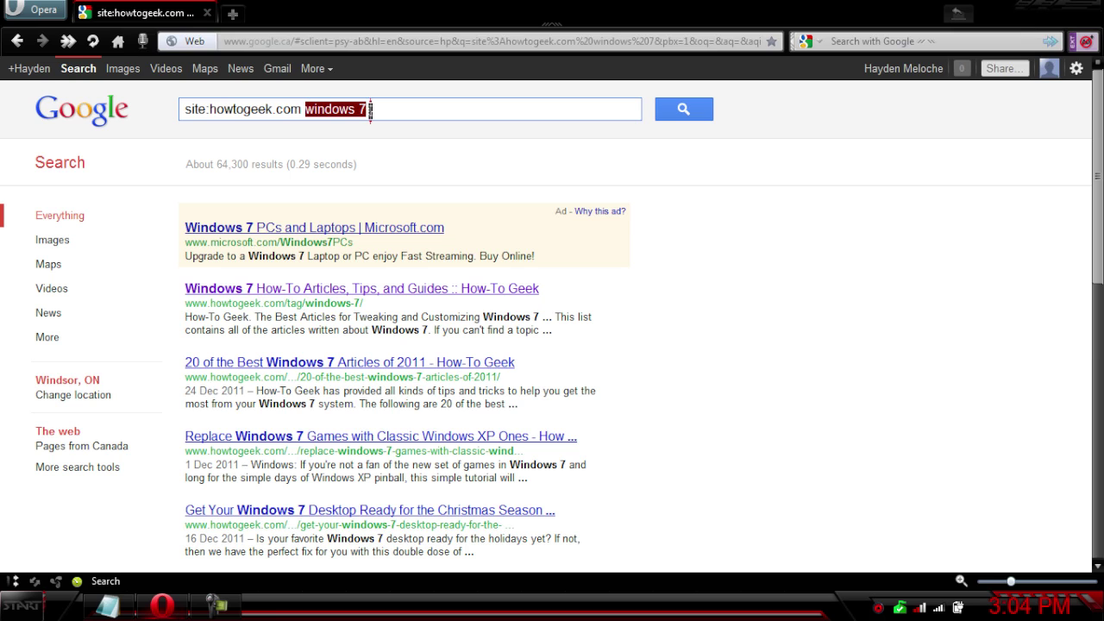
left_click(371, 110)
type(".")
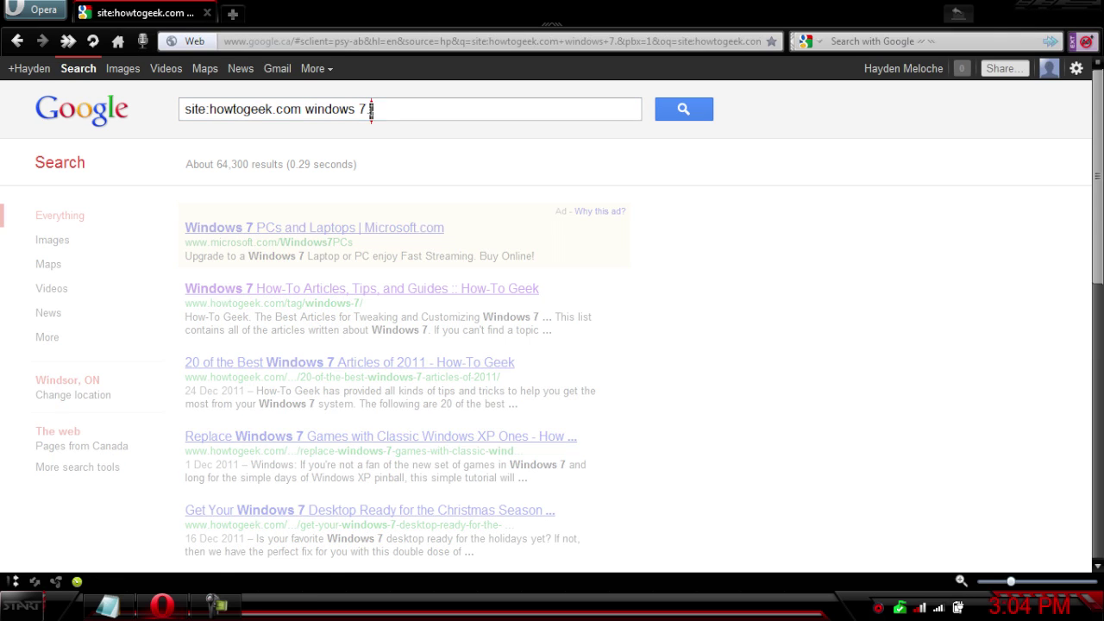
key("BackSpace")
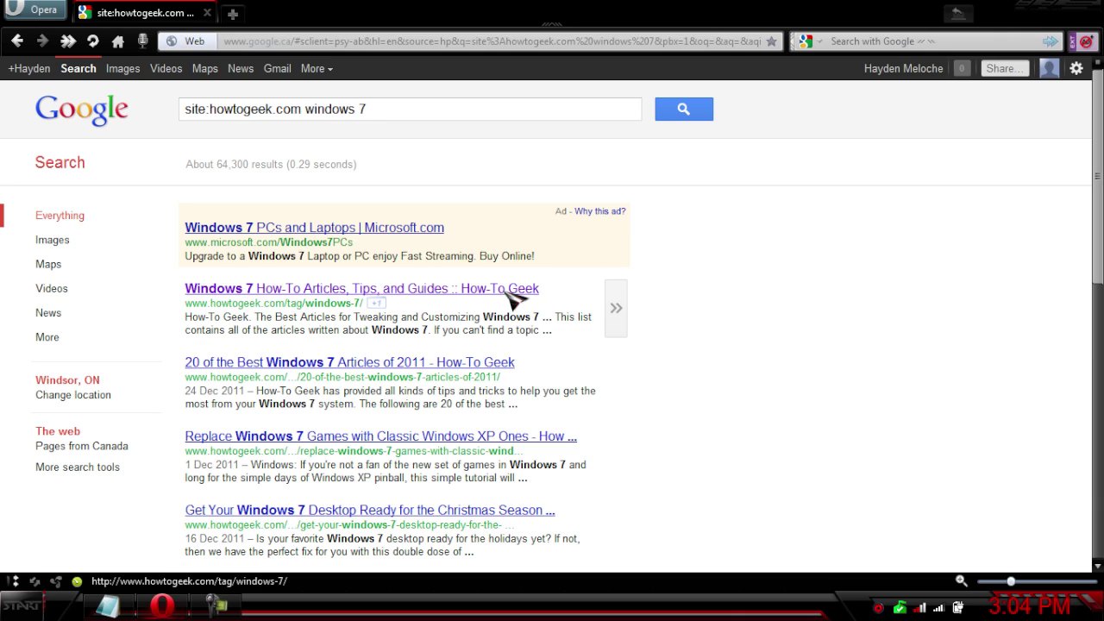
- Look through the first page of Windows 7 results from howtogeek.com
scroll(507, 297, "down", 2)
scroll(489, 280, "up", 2)
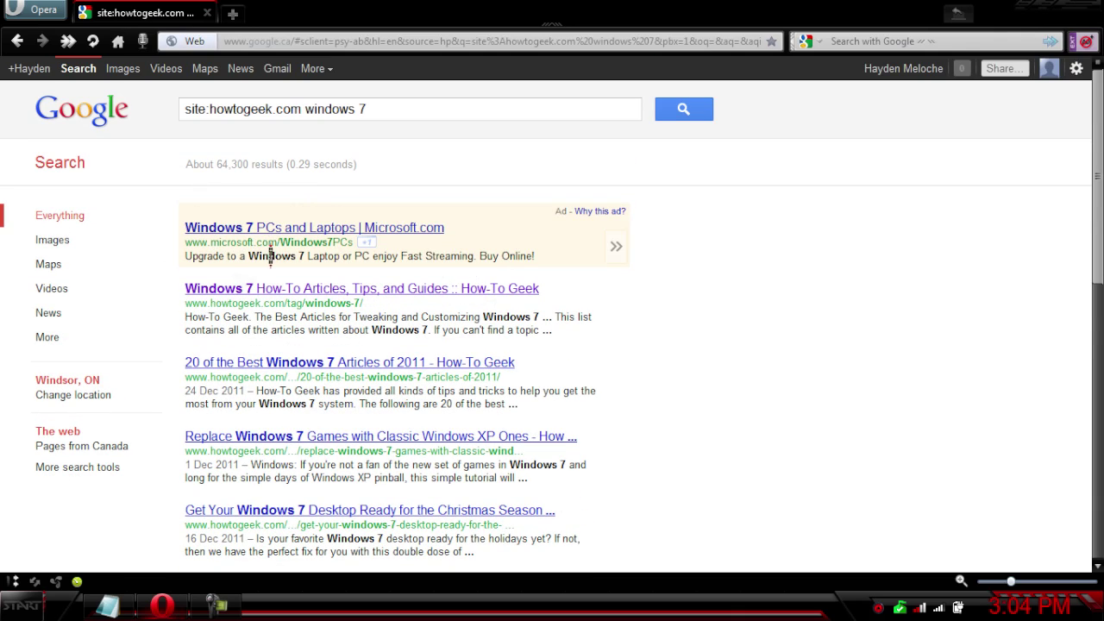
scroll(204, 312, "down", 2)
scroll(205, 312, "down", 8)
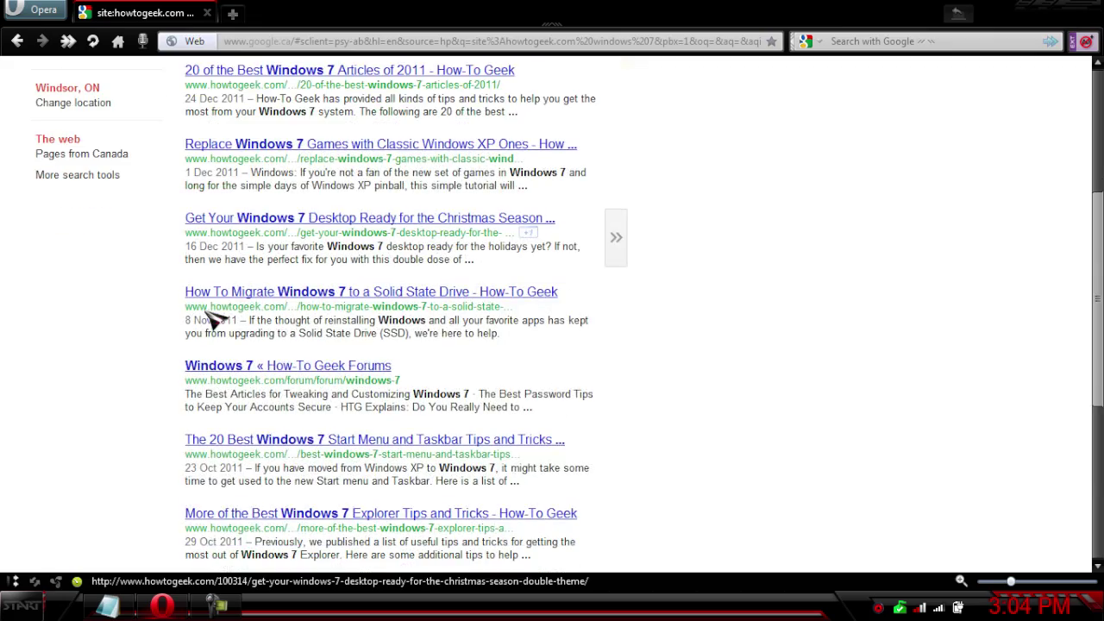
scroll(248, 392, "down", 2)
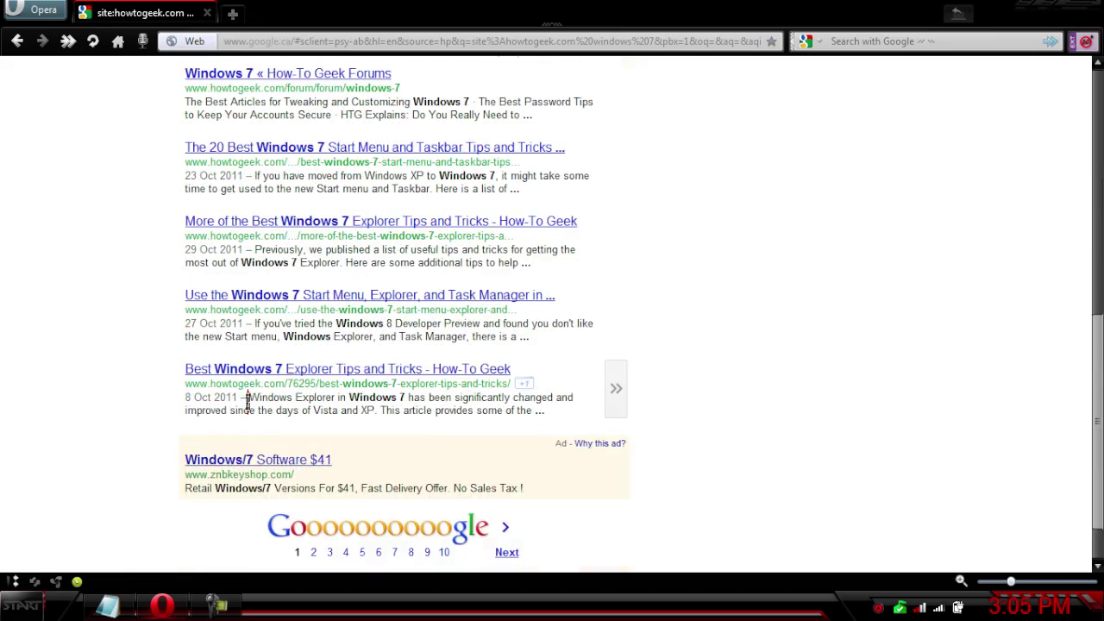
scroll(252, 388, "up", 6)
scroll(255, 390, "up", 6)
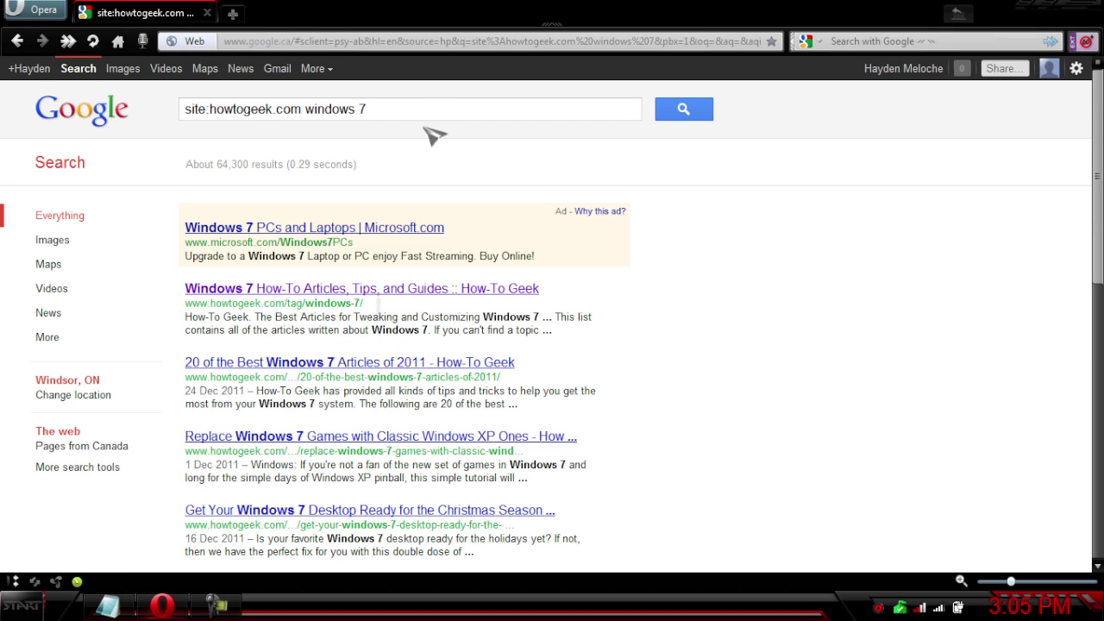
- Replace the query with "~geek" to search for words related to geek, and look through the results
left_click_drag(431, 109, 188, 140)
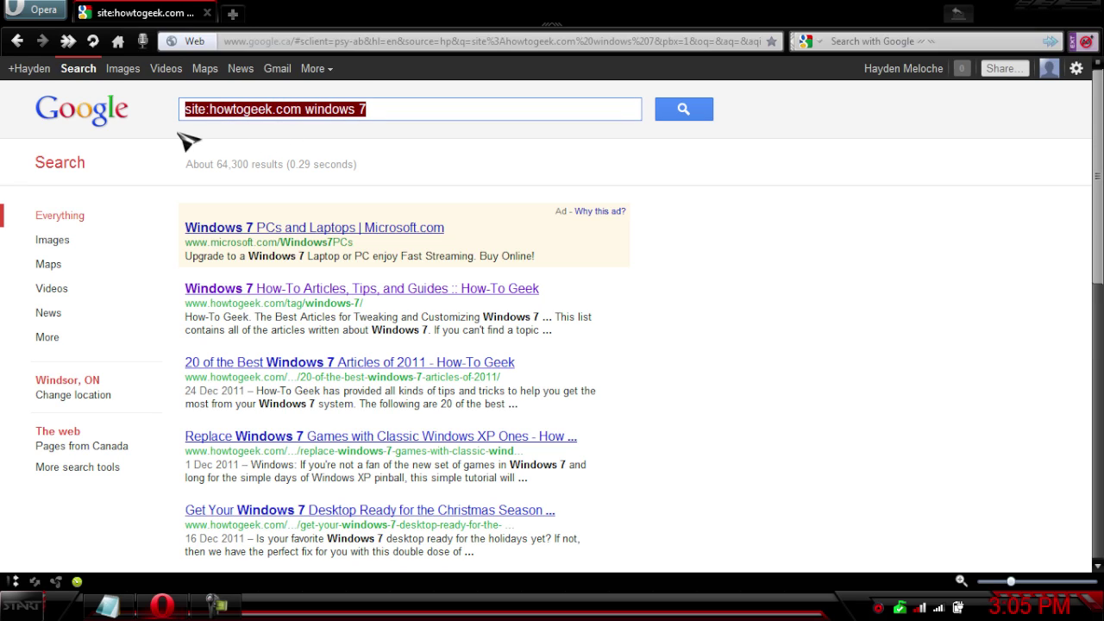
key("BackSpace")
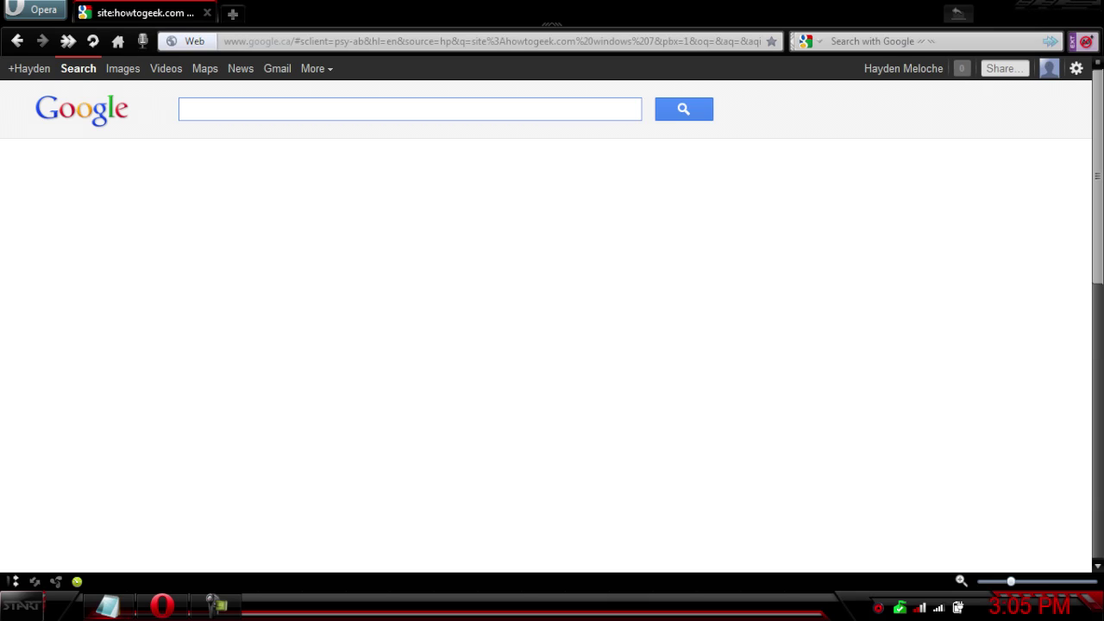
left_click(466, 112)
type("~geek")
key("Return")
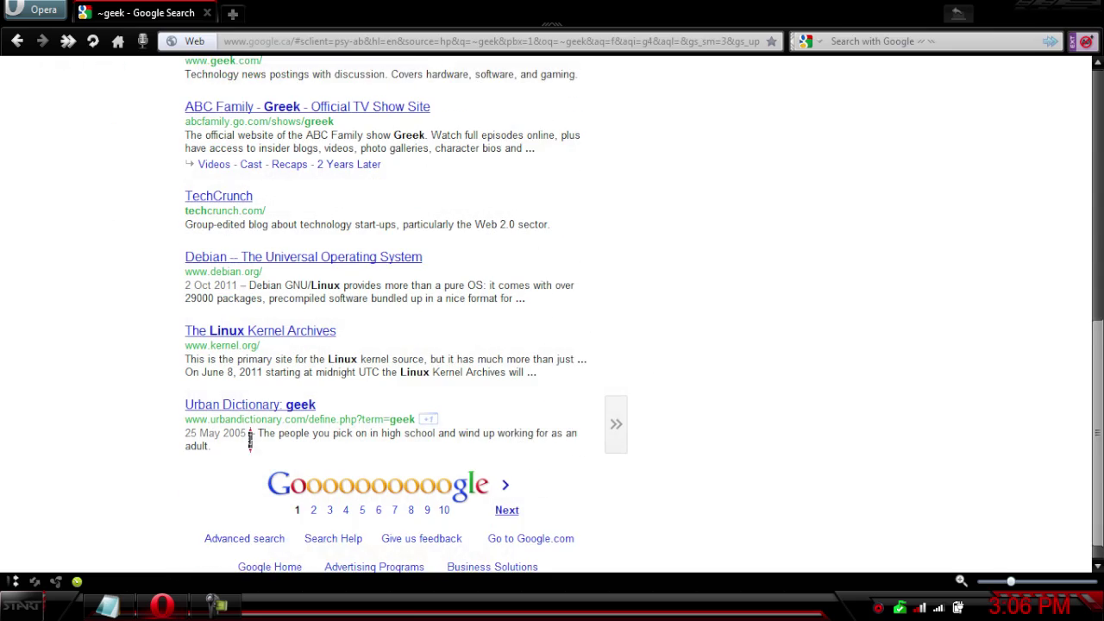
scroll(447, 431, "up", 10)
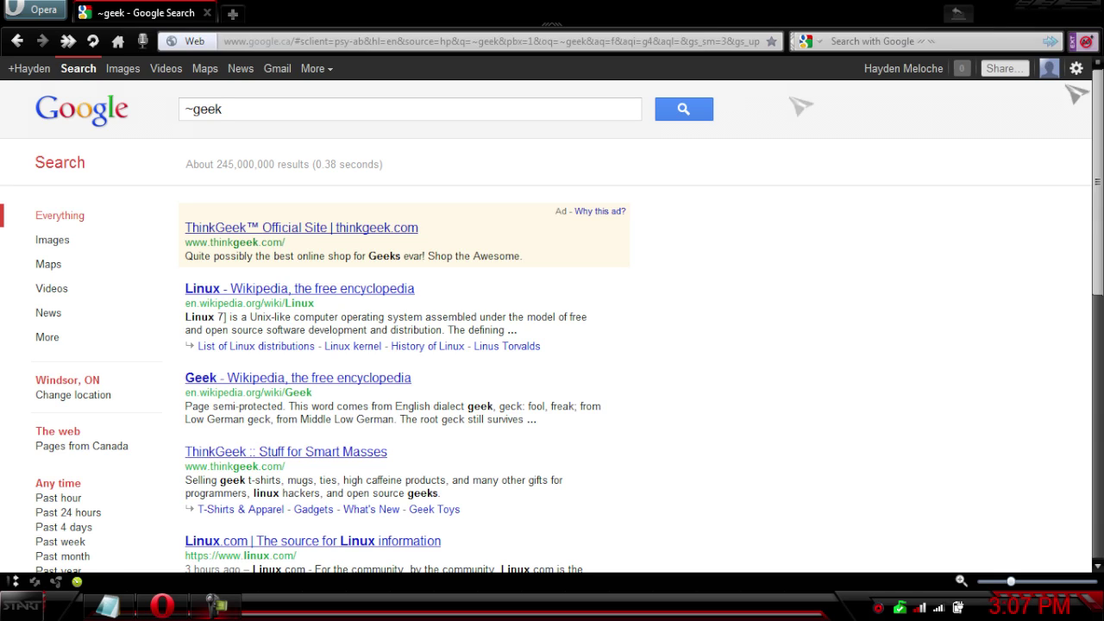
- Replace the query with the quoted wildcard phrase "google purchased * for * dollars" and search for it
left_click(265, 103)
left_click_drag(265, 103, 165, 121)
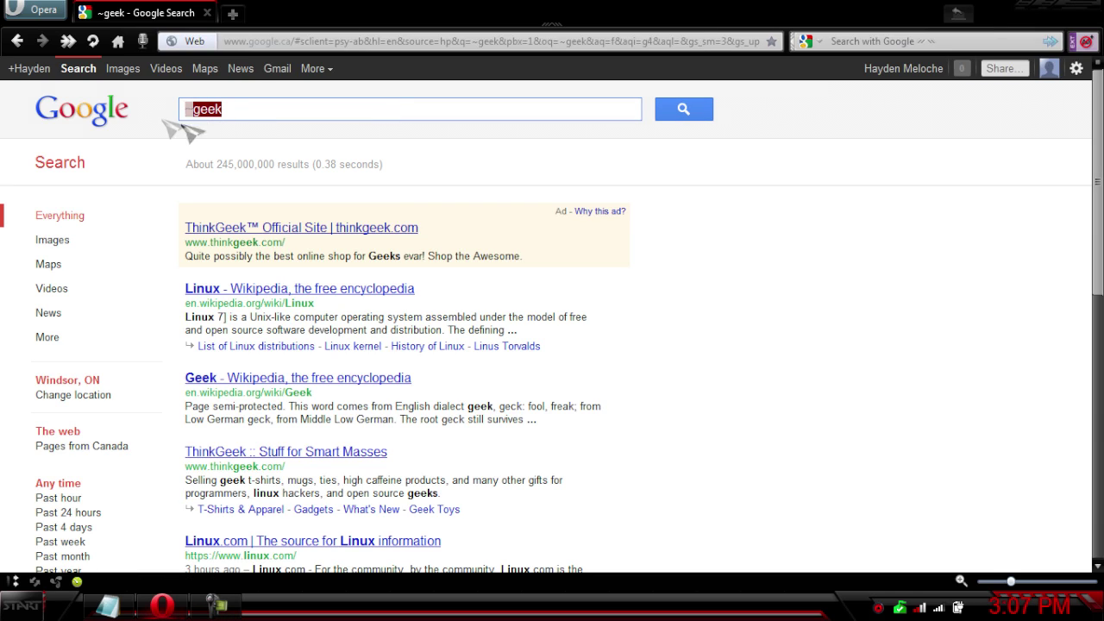
key("BackSpace")
type("\"google purchased * for * dollars\"")
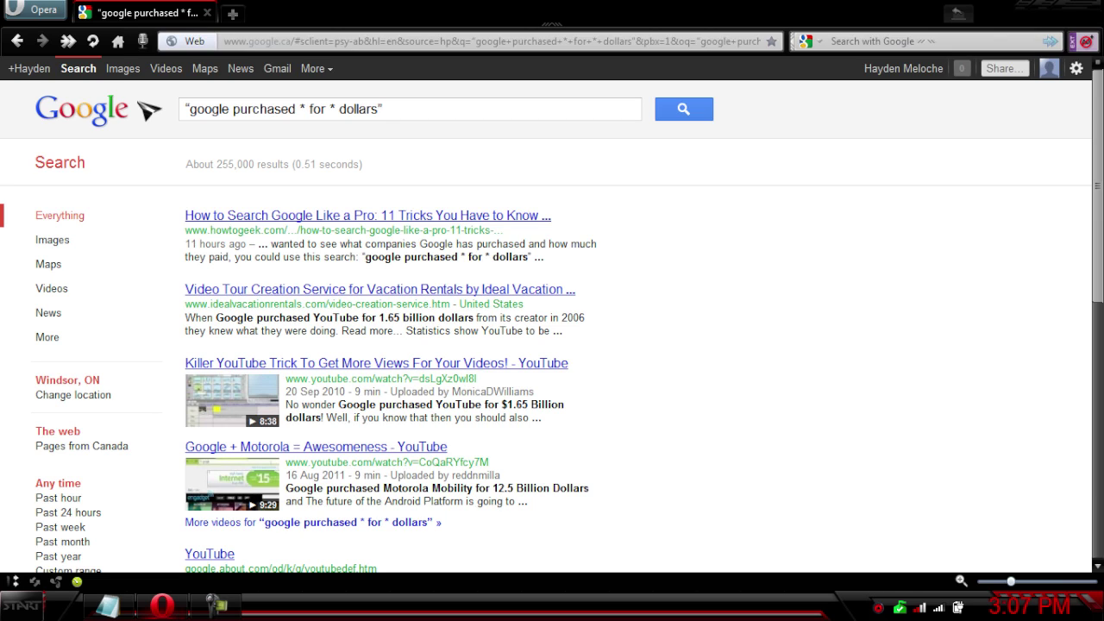
- Examine the wildcard query and look through its first page of results for what Google purchased and the prices paid
left_click_drag(397, 109, 178, 109)
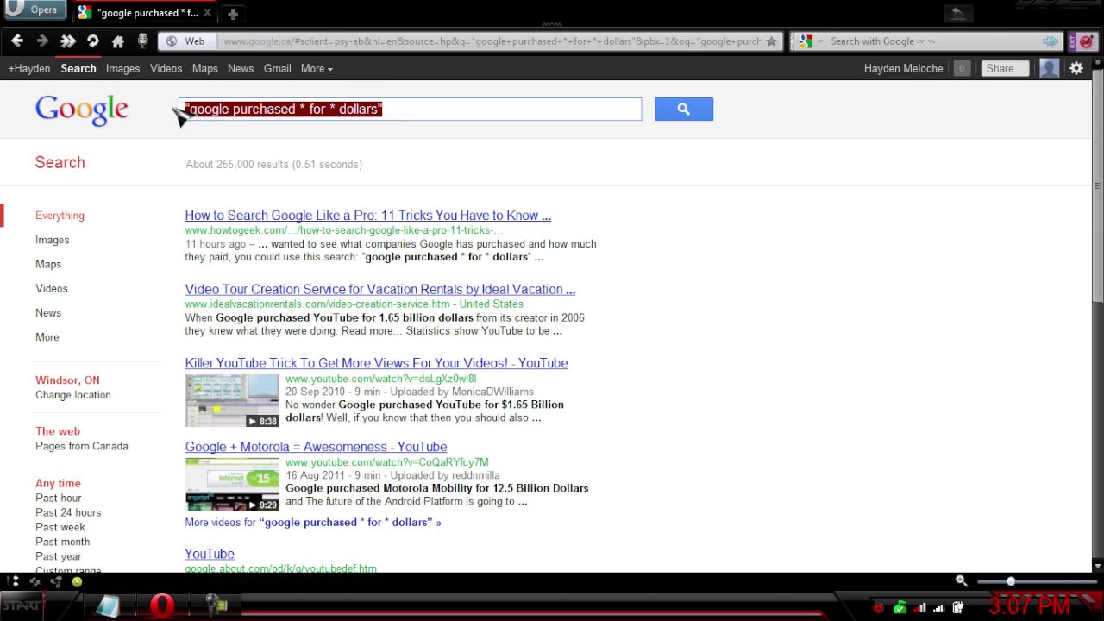
left_click(418, 114)
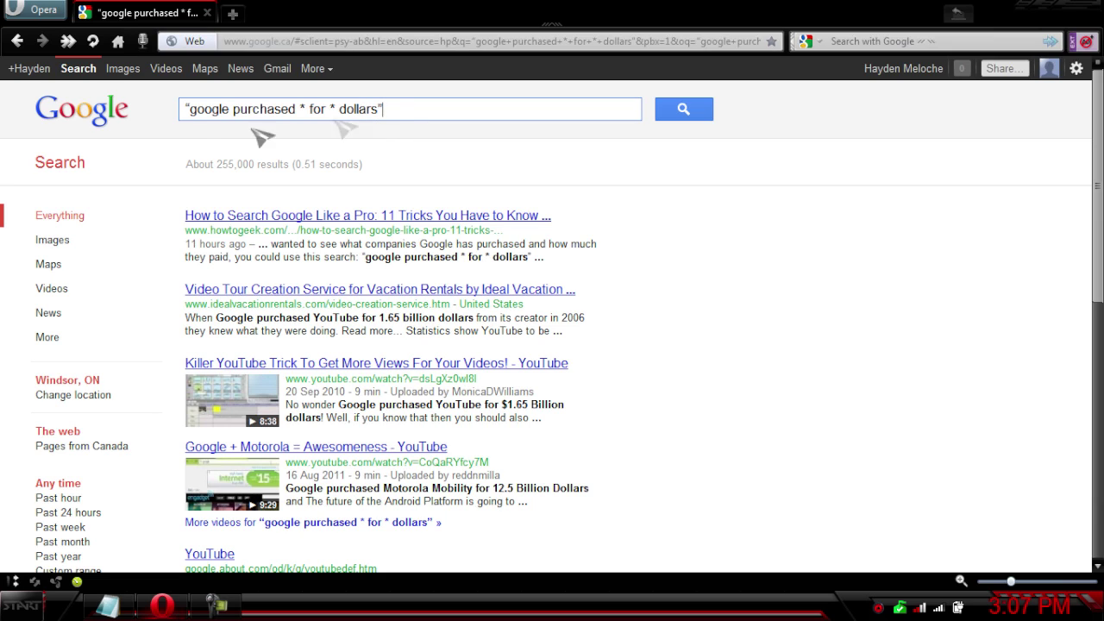
left_click_drag(185, 112, 396, 111)
left_click(397, 111)
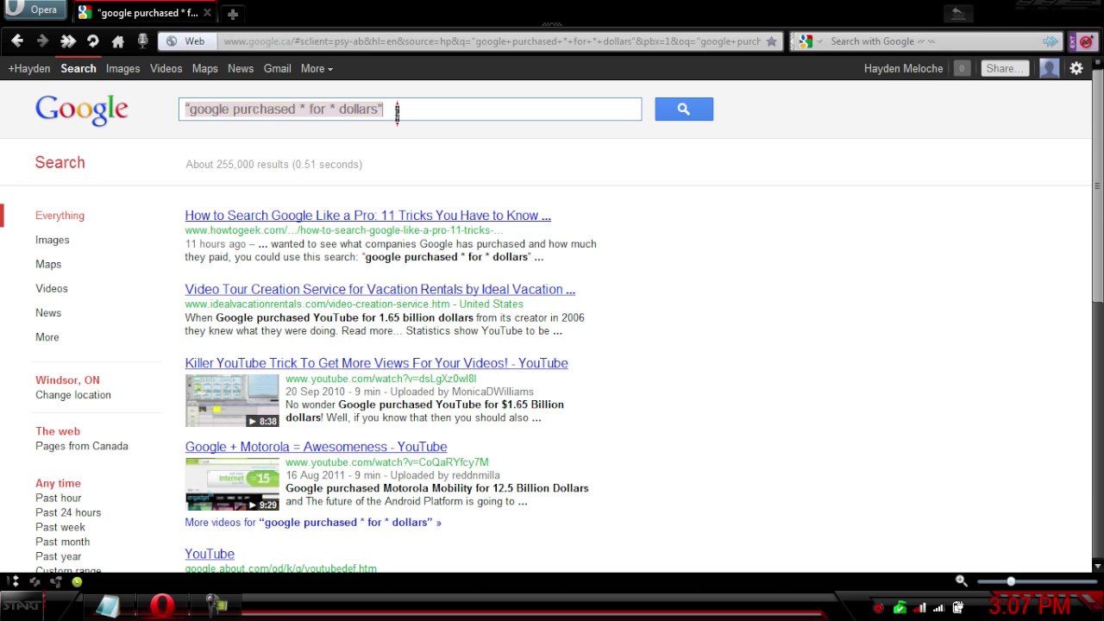
scroll(404, 107, "down", 3)
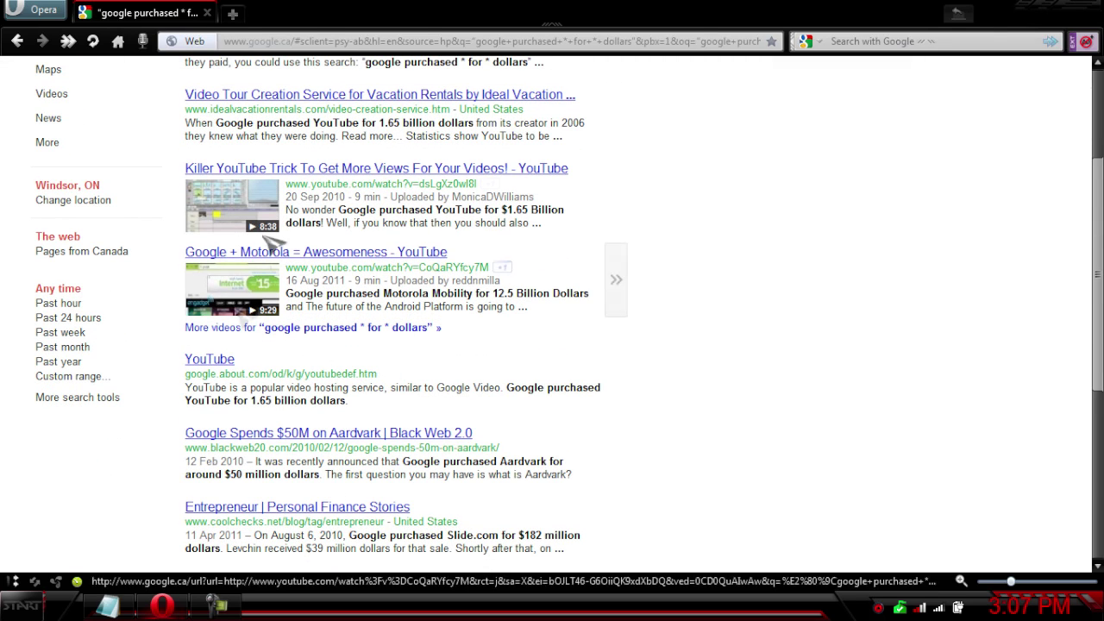
scroll(435, 240, "up", 3)
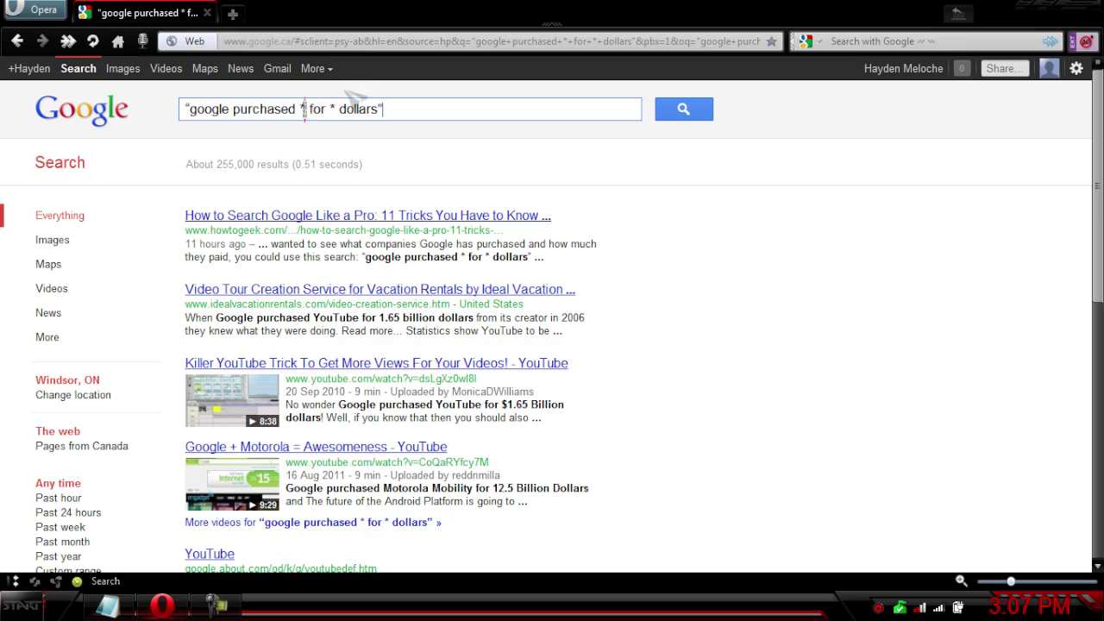
scroll(384, 115, "down", 10)
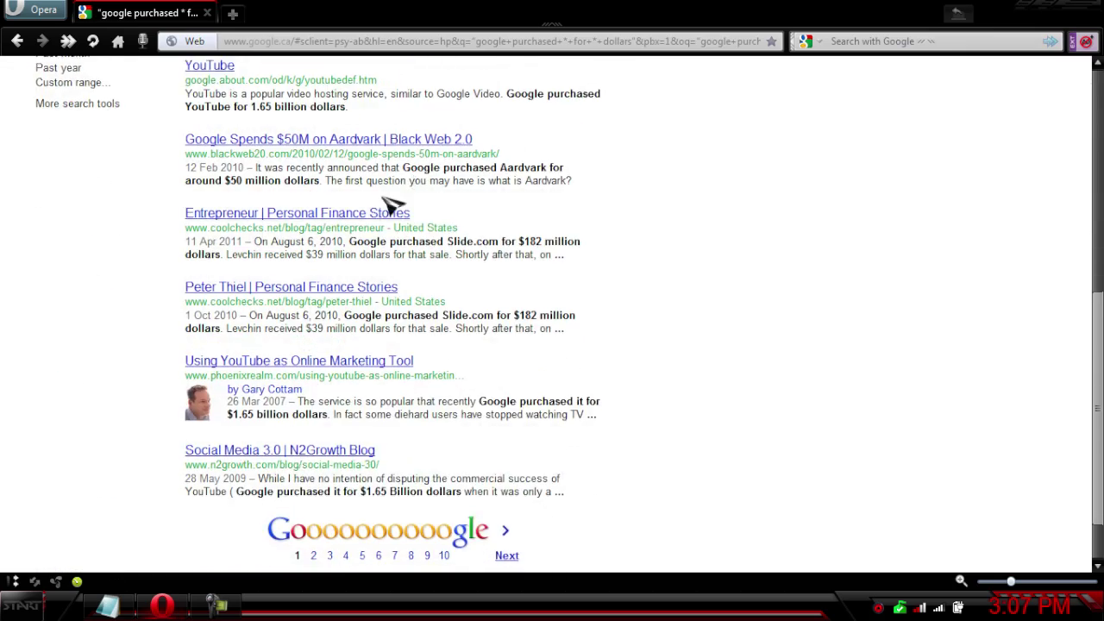
scroll(392, 207, "up", 10)
- Replace the query with "ubuntu 2008..2010" to search for Ubuntu within that range of years
left_click_drag(382, 109, 167, 109)
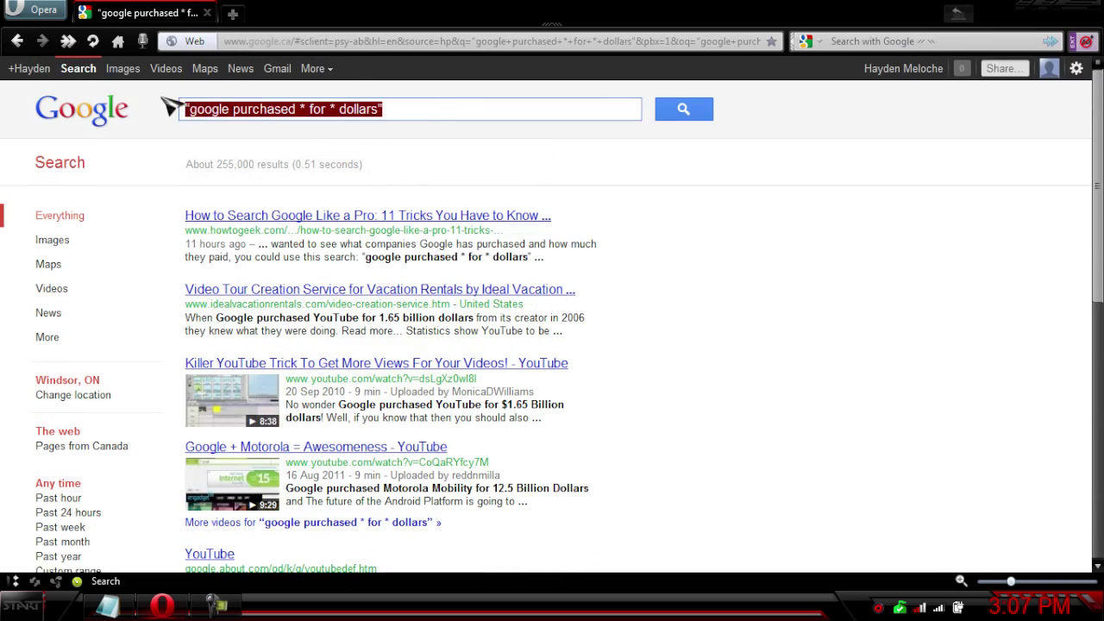
key("BackSpace")
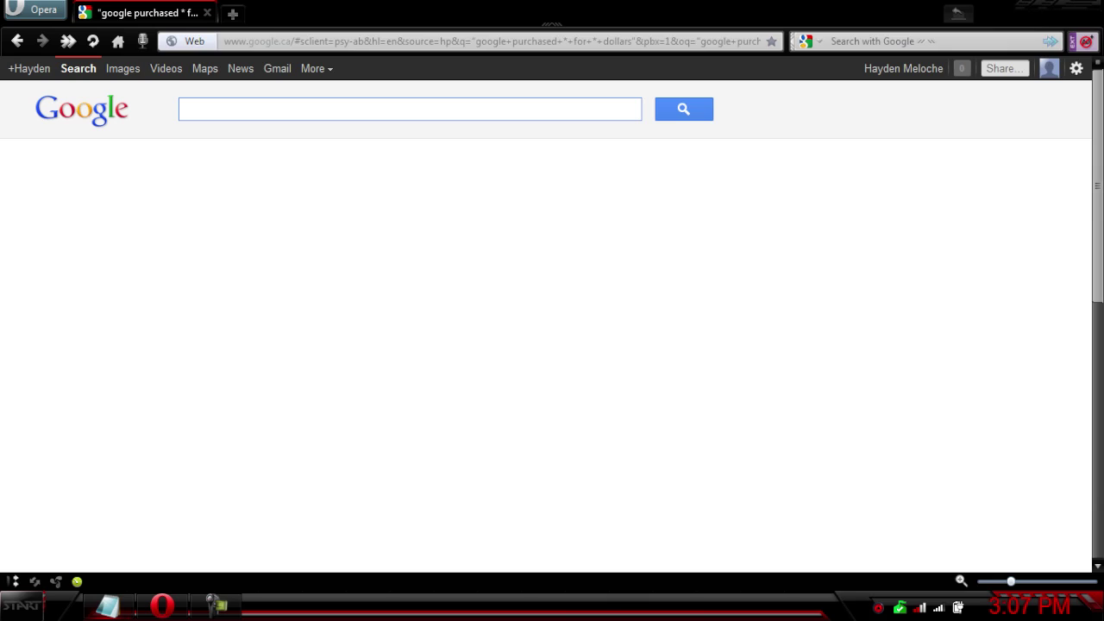
left_click(427, 114)
type("ubuntu 2008..2010")
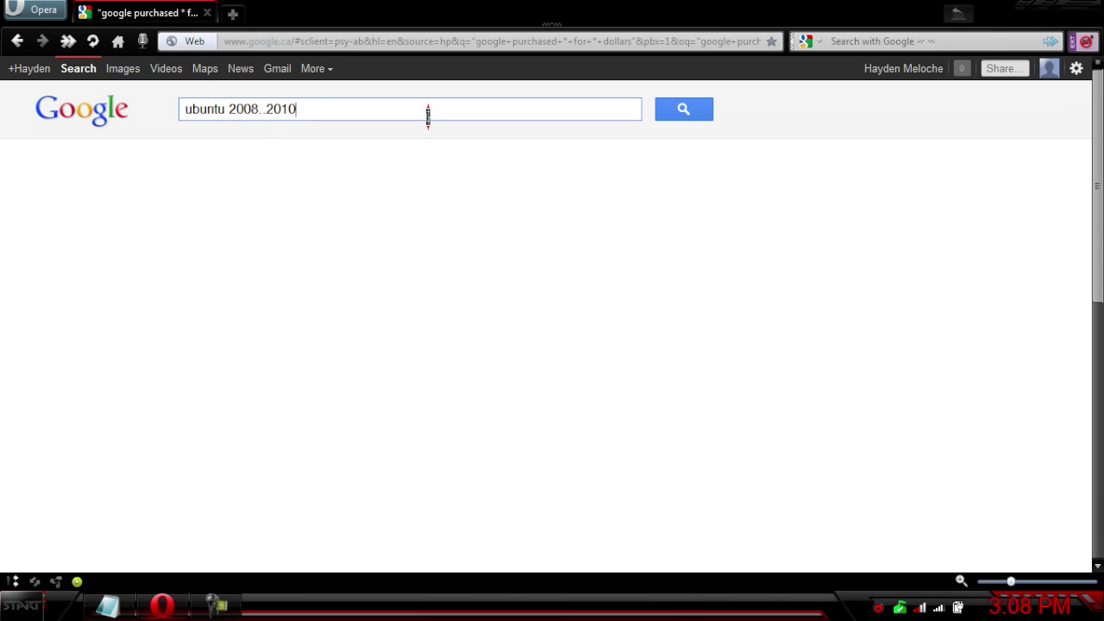
key("Return")
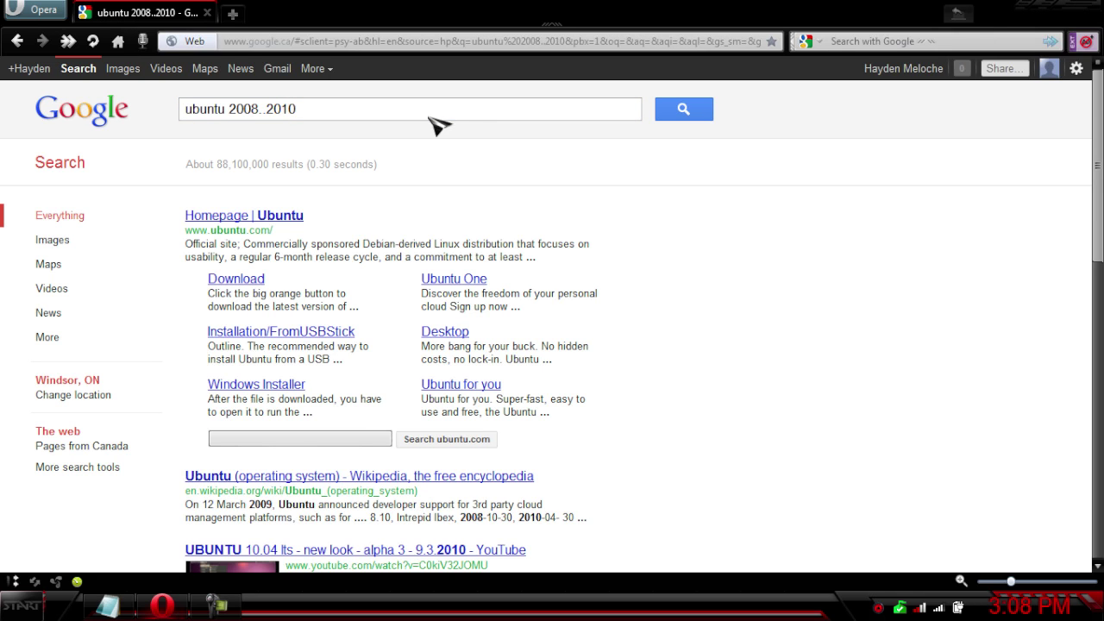
- Look through the Ubuntu results, checking the dates from the 2008 to 2010 range
scroll(439, 127, "down", 3)
scroll(437, 124, "up", 3)
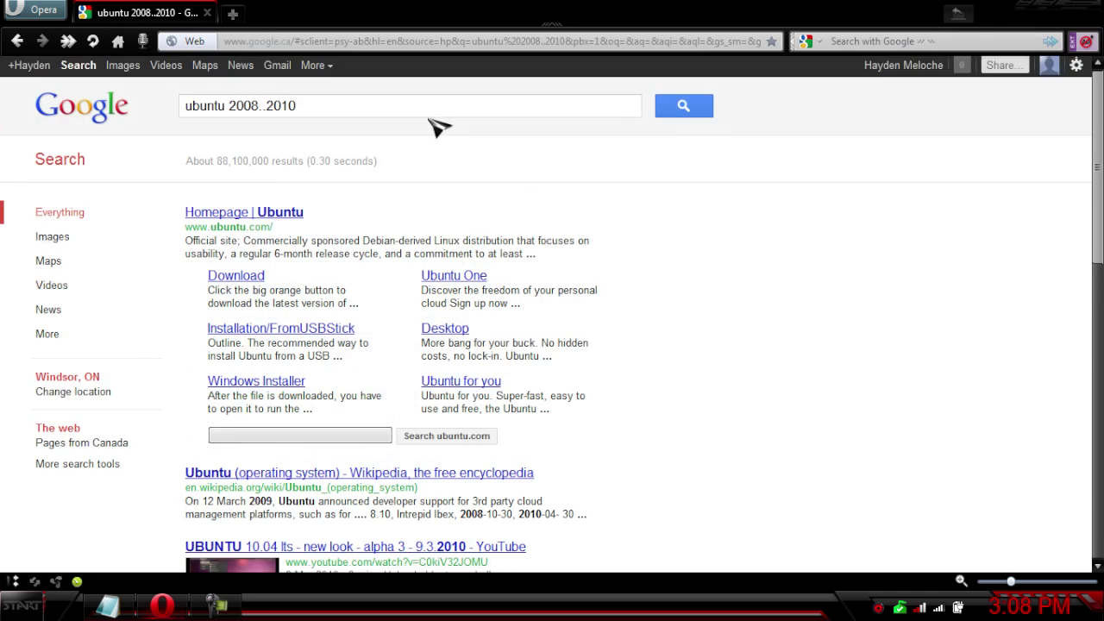
scroll(442, 130, "down", 3)
scroll(612, 246, "down", 3)
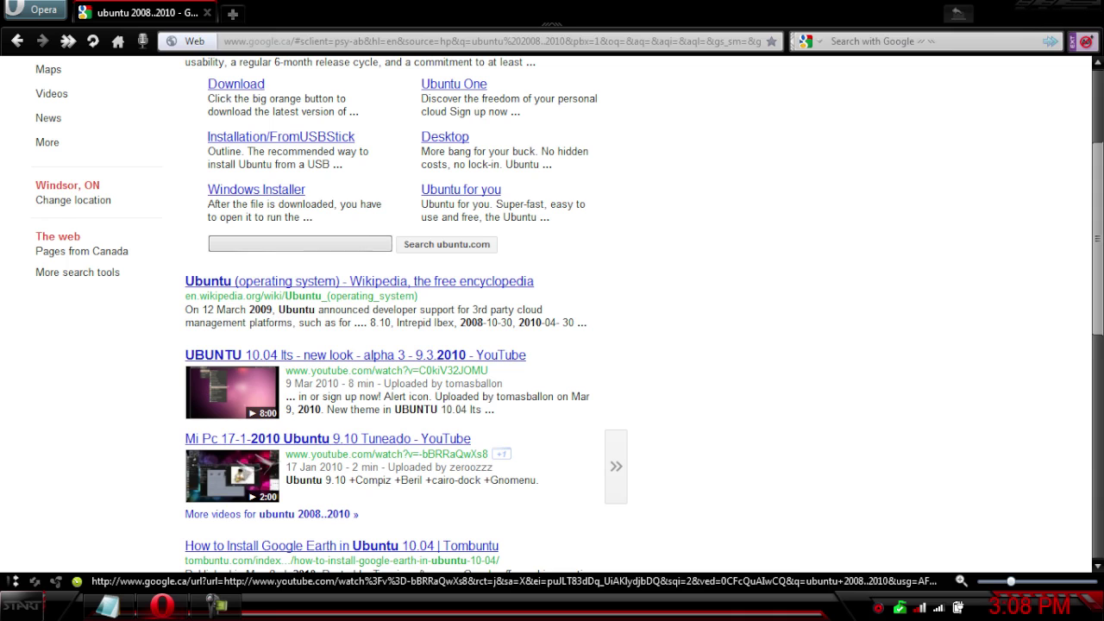
scroll(325, 448, "down", 3)
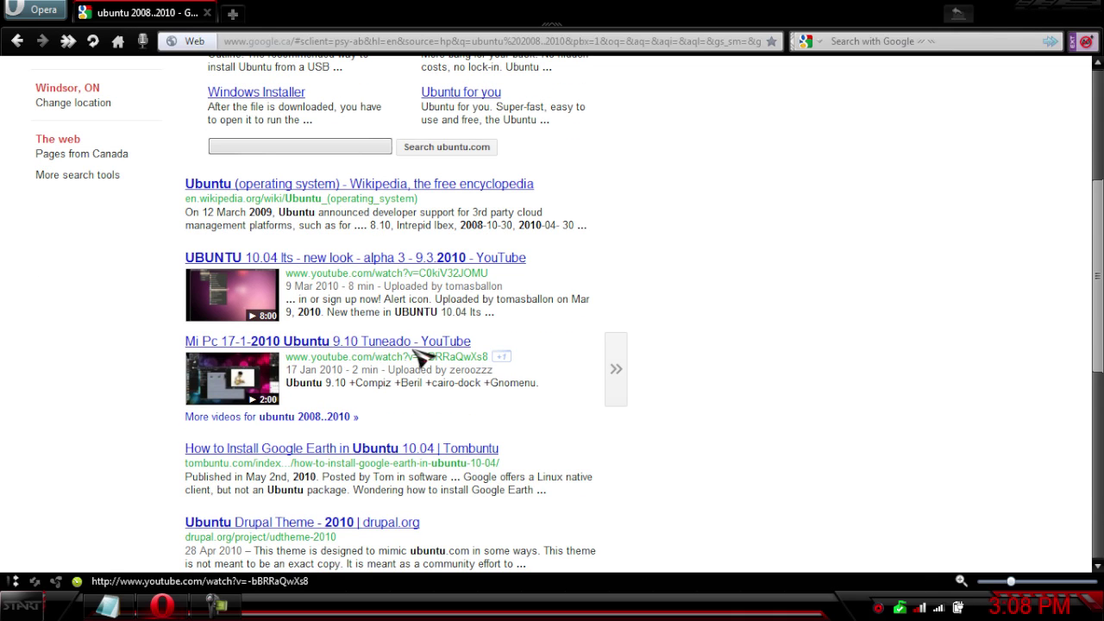
scroll(424, 360, "down", 3)
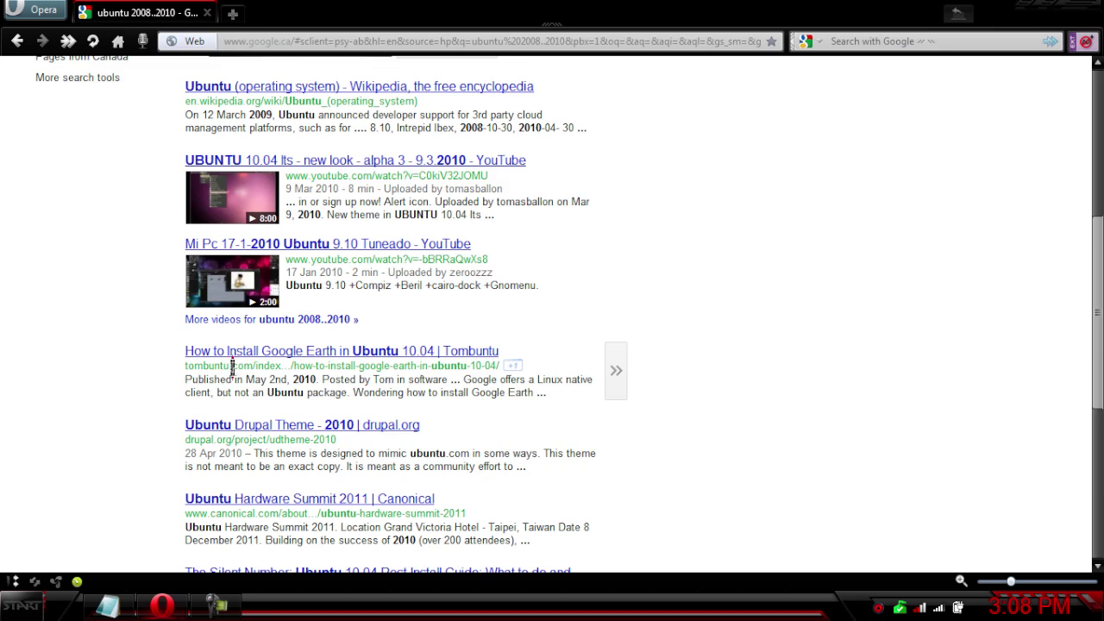
scroll(200, 371, "down", 3)
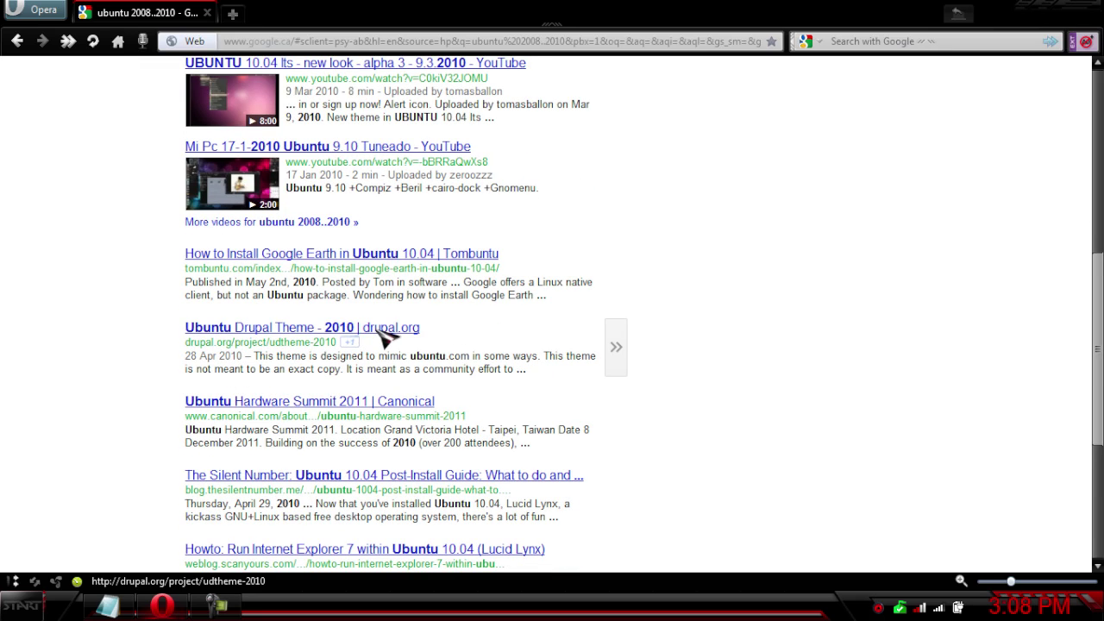
scroll(380, 337, "down", 3)
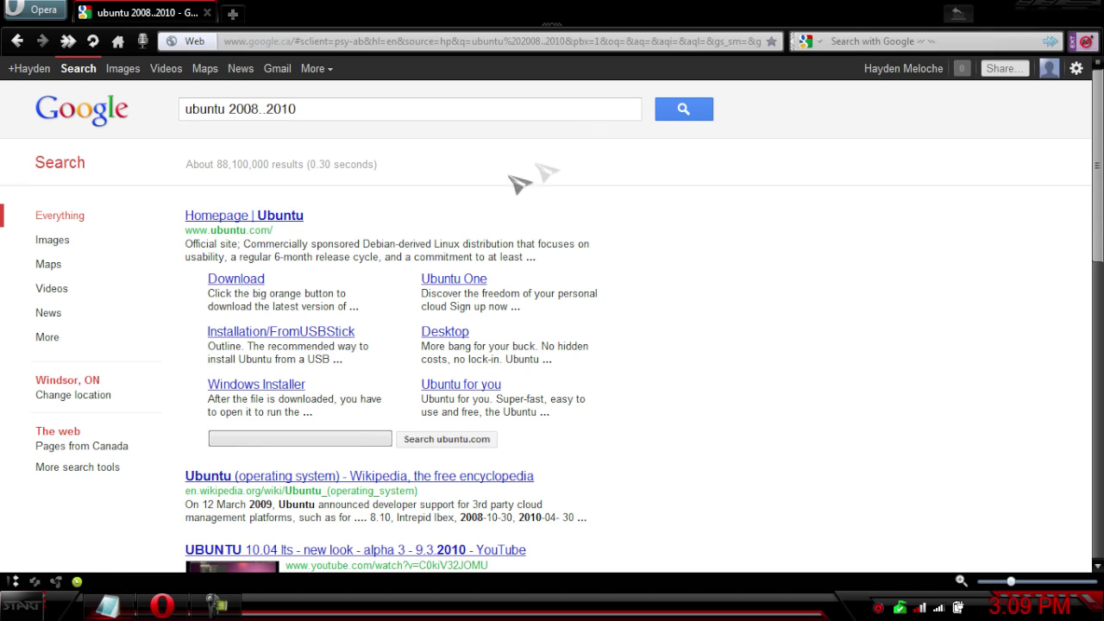
- Replace the query with "ubuntu OR linux" to search for pages containing either word
left_click_drag(431, 109, 153, 105)
key("BackSpace")
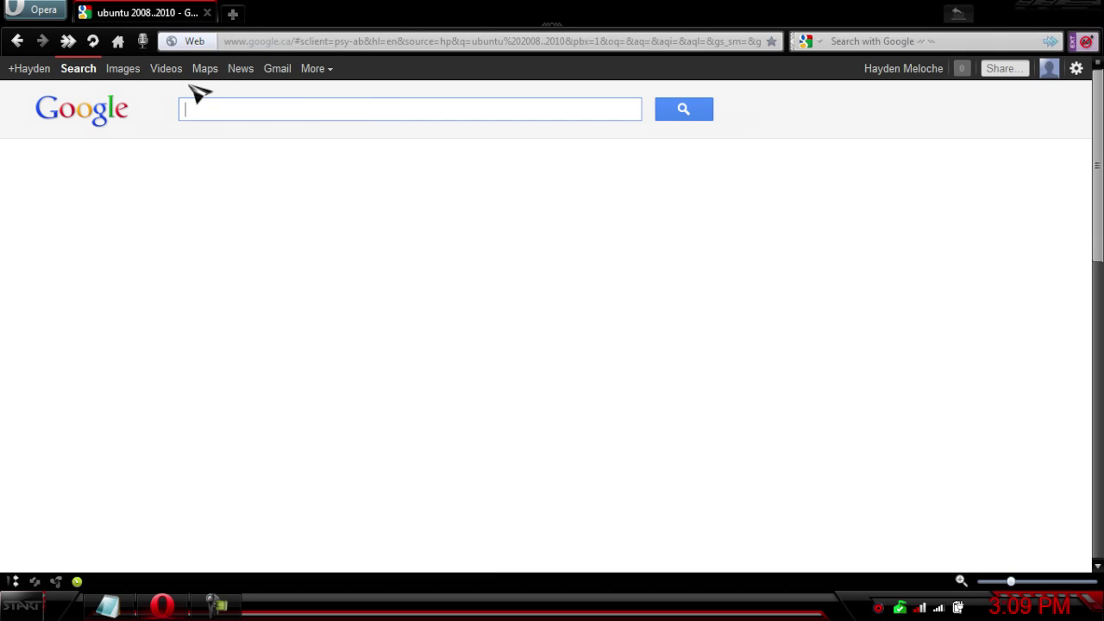
type("ubuntu OR linux")
key("Return")
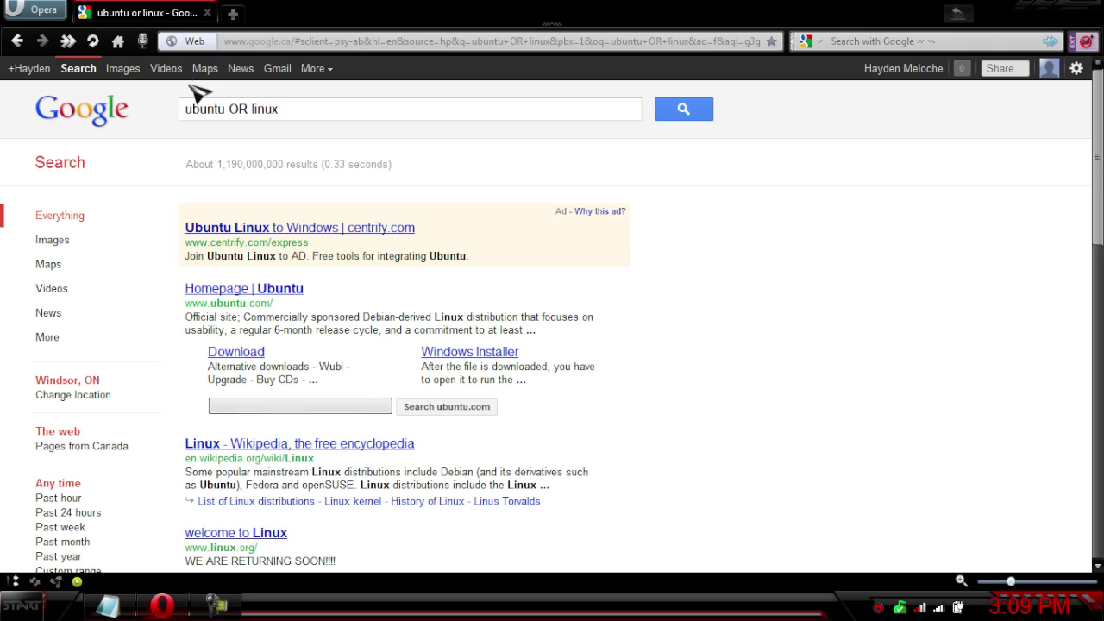
- Look through the results of the OR search for pages mentioning Ubuntu, Linux or both
scroll(1093, 104, "down", 1)
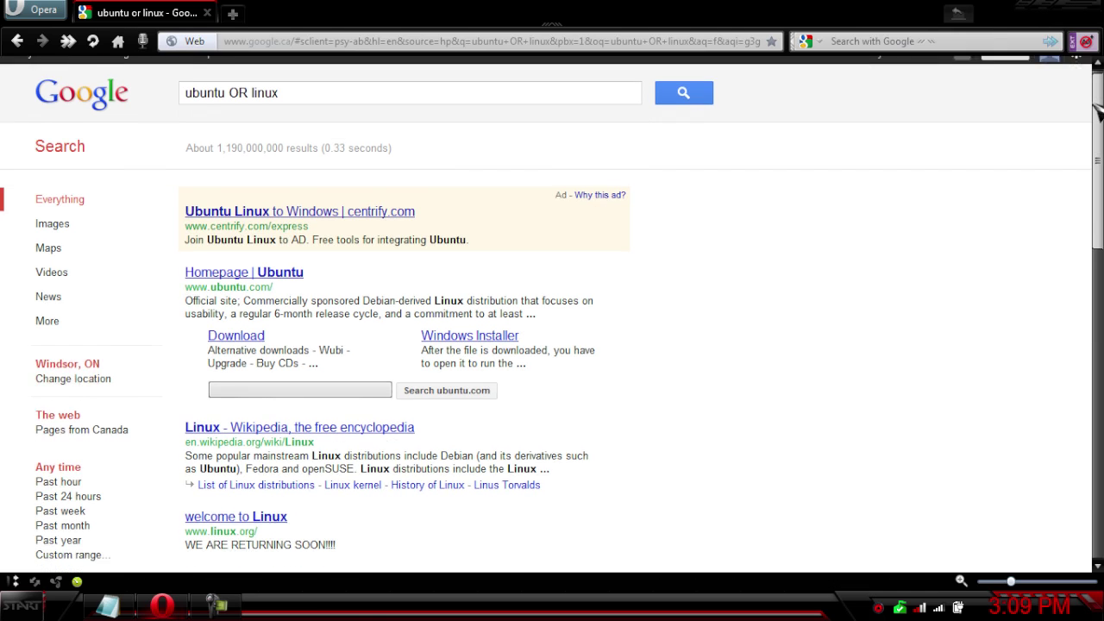
scroll(1093, 111, "down", 2)
scroll(1094, 110, "up", 5)
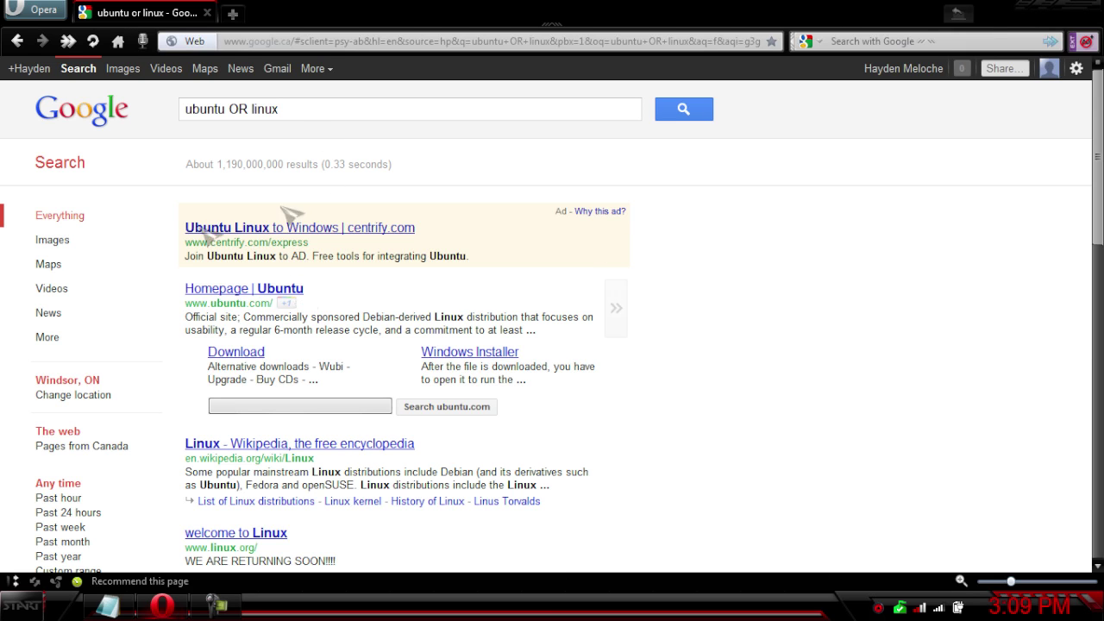
scroll(362, 302, "down", 3)
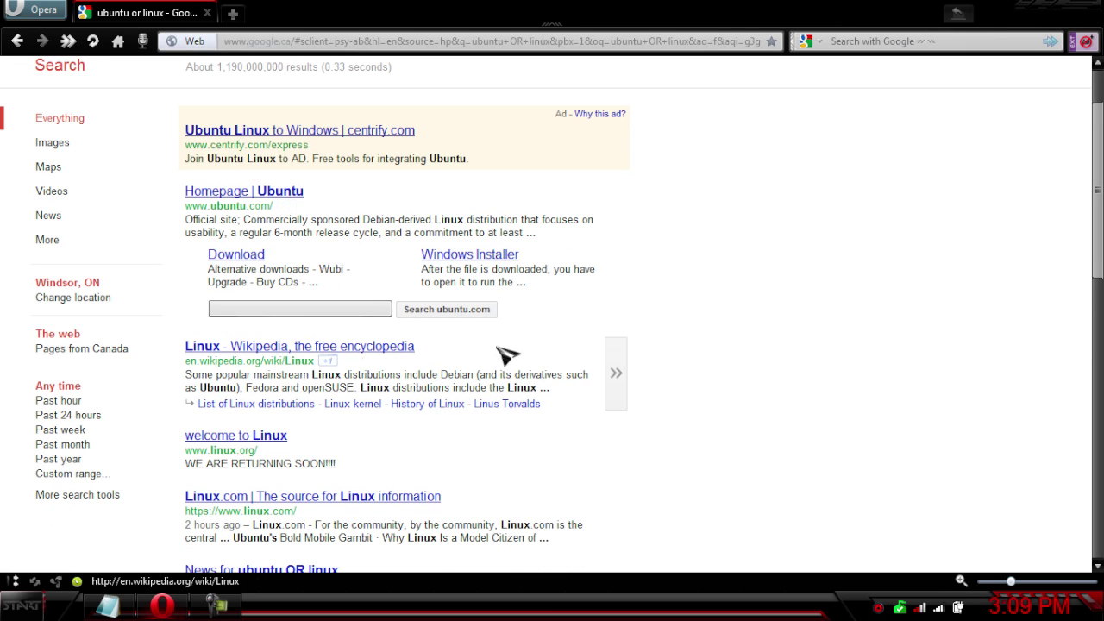
scroll(491, 345, "down", 2)
scroll(345, 285, "down", 3)
scroll(306, 362, "down", 3)
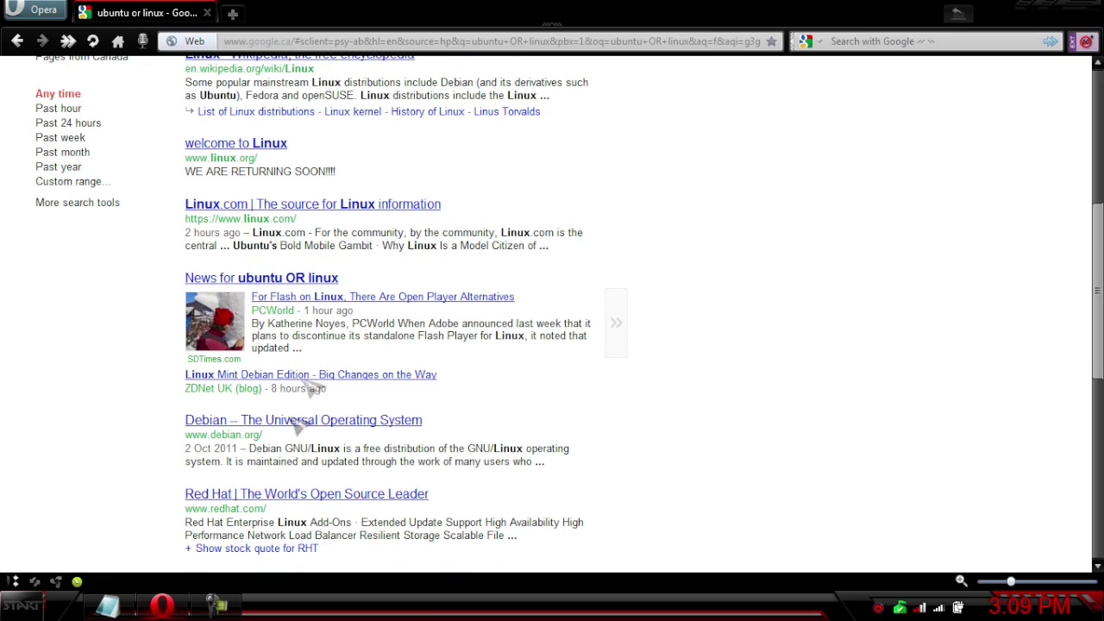
scroll(315, 414, "down", 5)
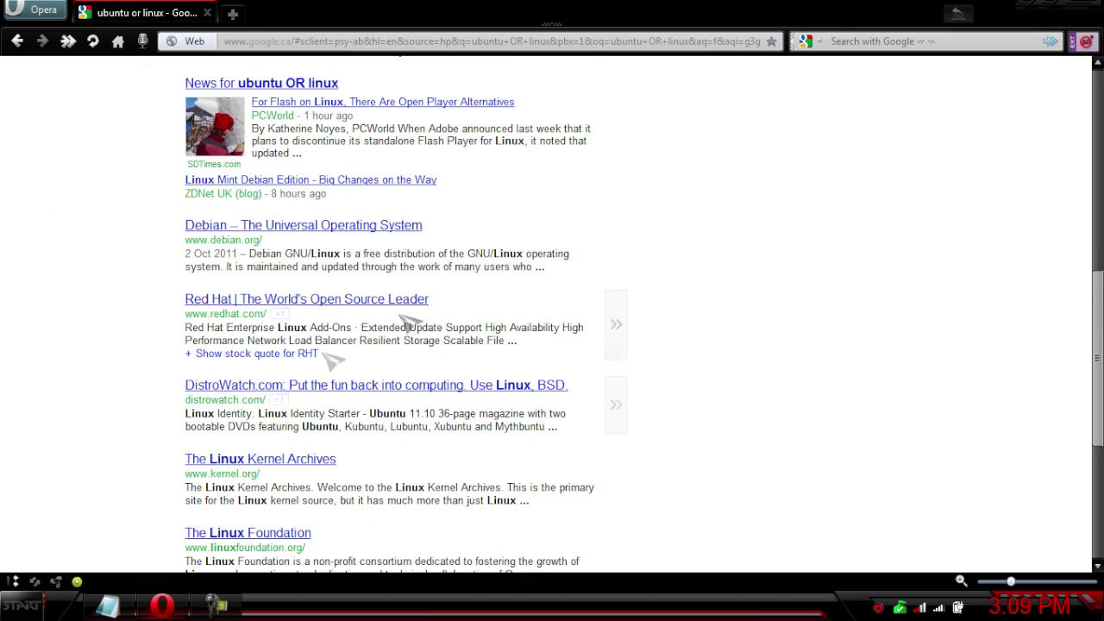
scroll(401, 315, "up", 15)
mouse_move(400, 310)
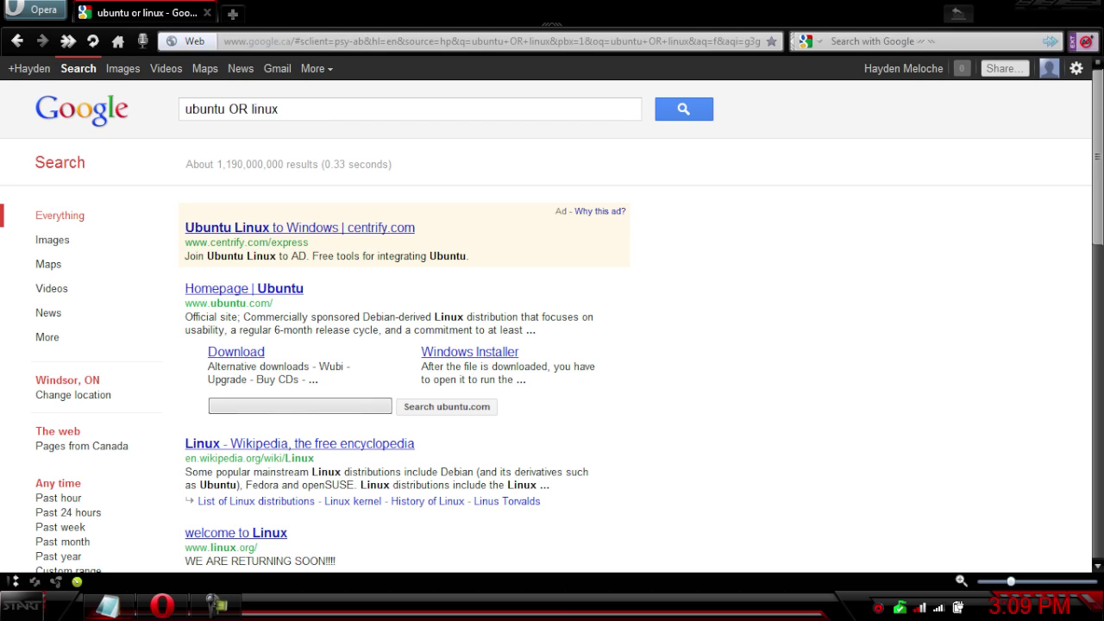
- Replace the query with "define: happy" to look up the definition of the word
left_click(364, 112)
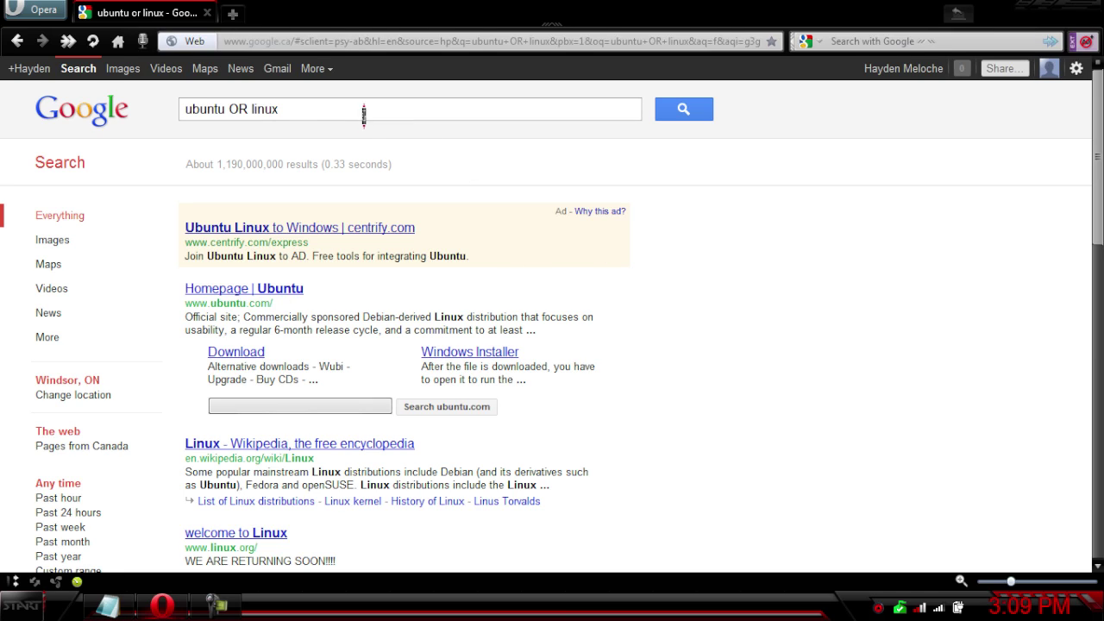
left_click_drag(335, 112, 169, 112)
key("BackSpace")
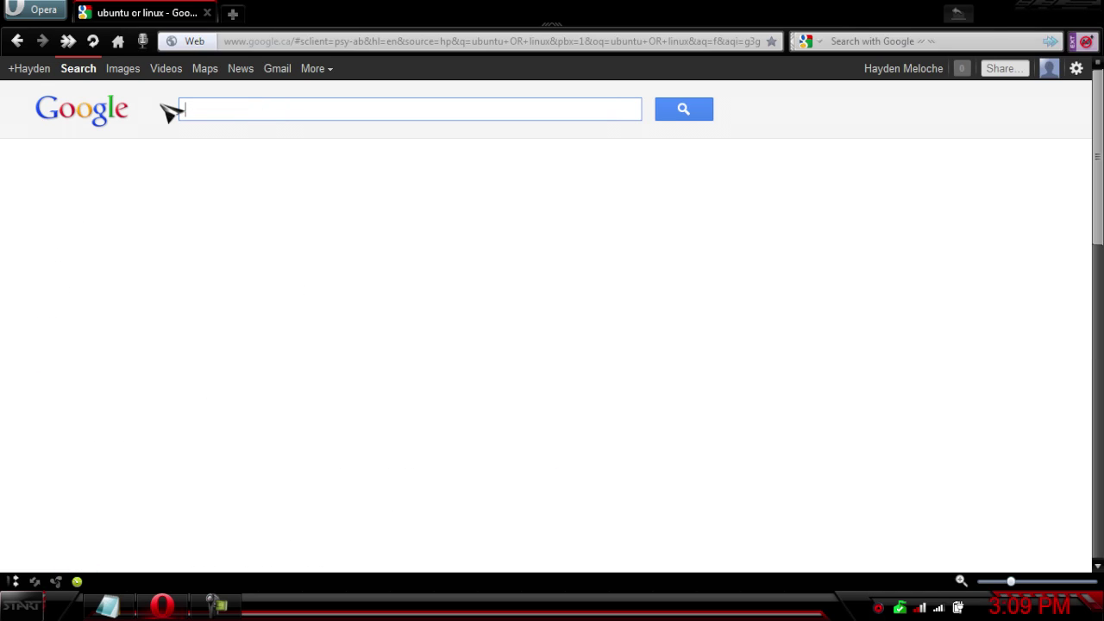
type("def")
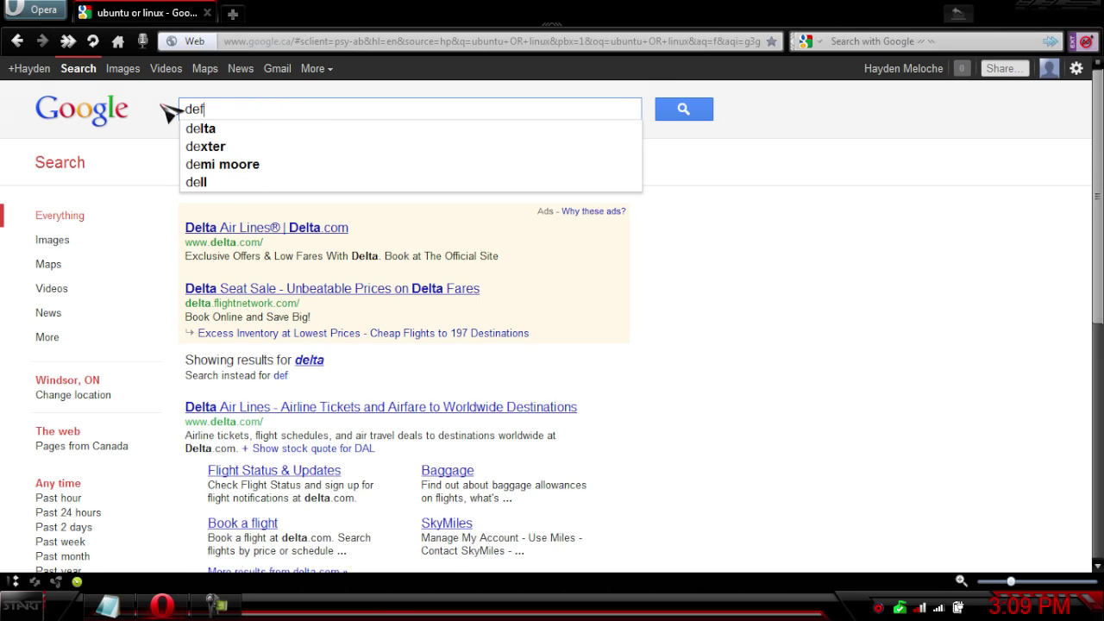
type("ine:")
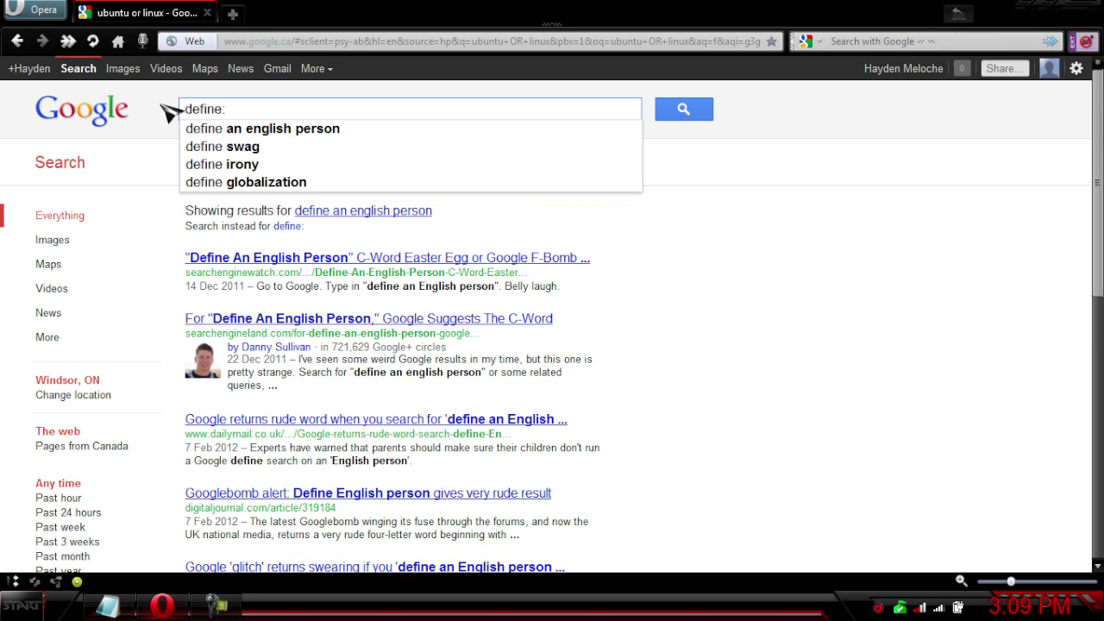
type("ha")
key("BackSpace")
key("BackSpace")
key("BackSpace")
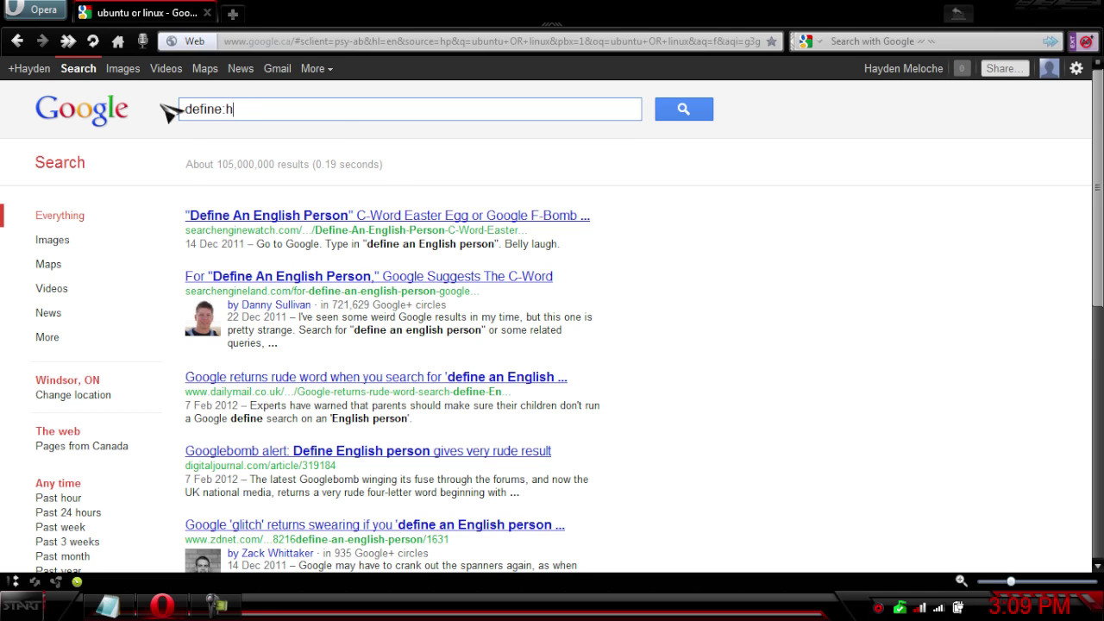
type("happy")
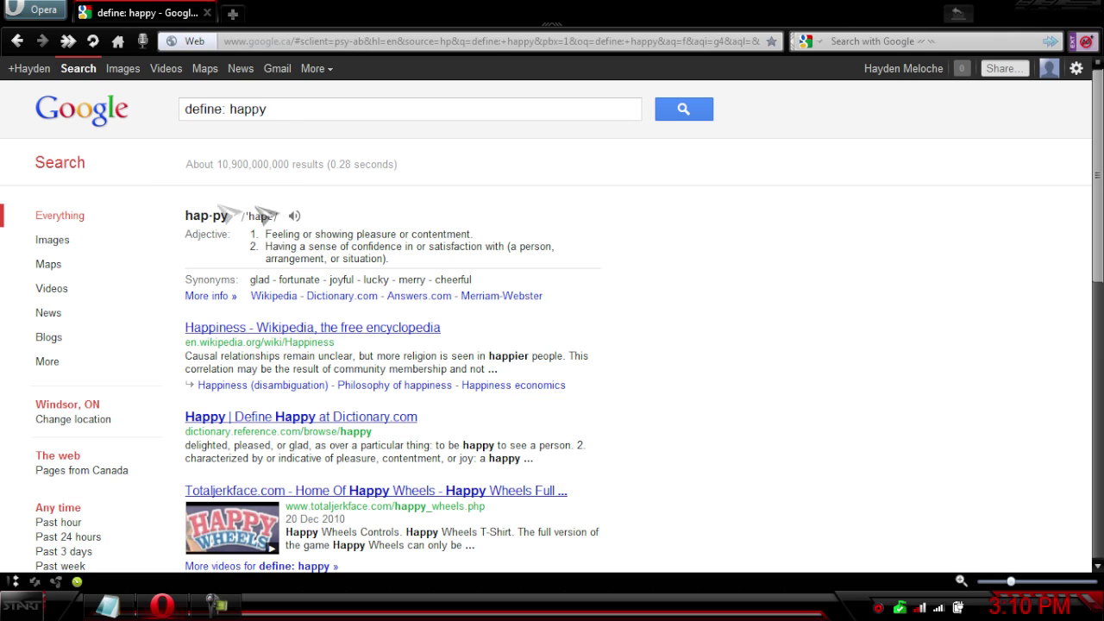
- Examine the definition of happy, view its Dictionary.com entry from the definition's source links, and return to the search results
left_click_drag(260, 216, 671, 282)
left_click(671, 281)
mouse_move(614, 328)
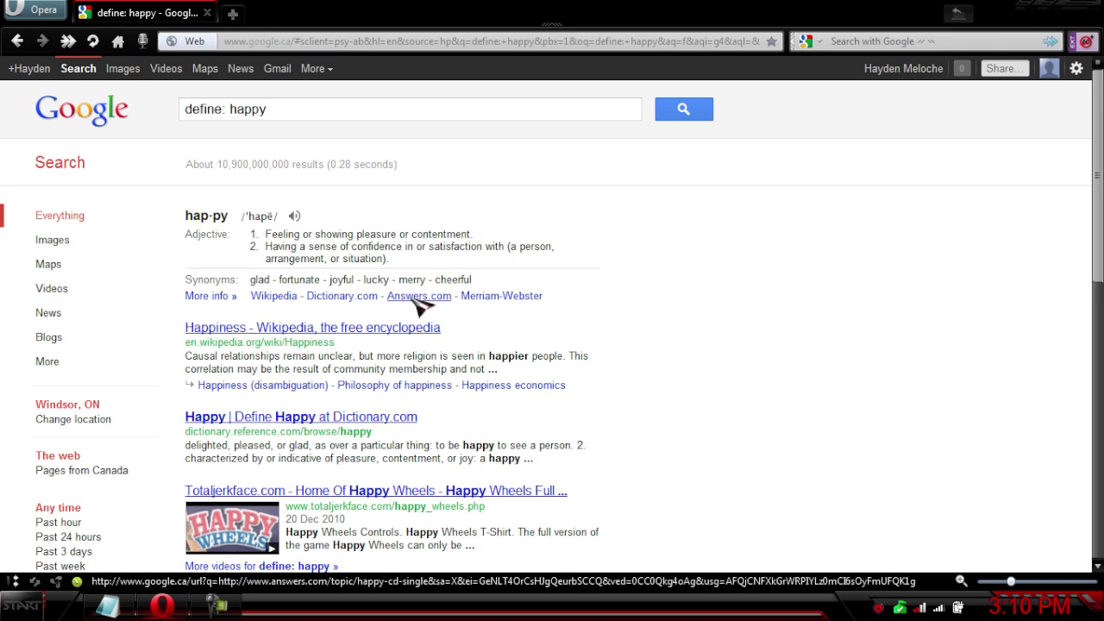
left_click(355, 296)
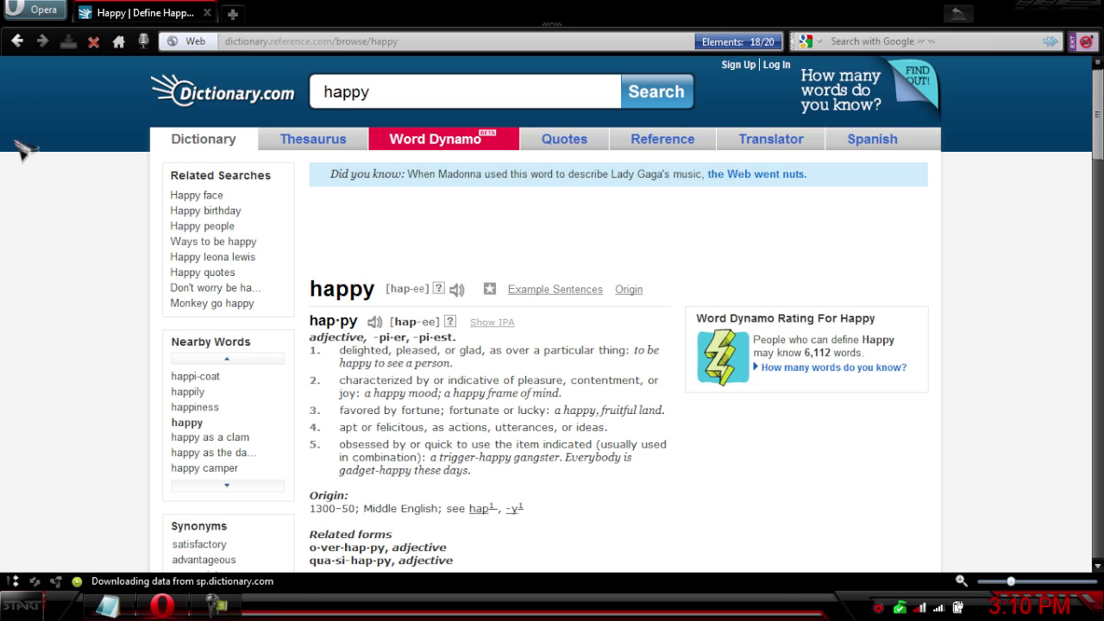
left_click(18, 41)
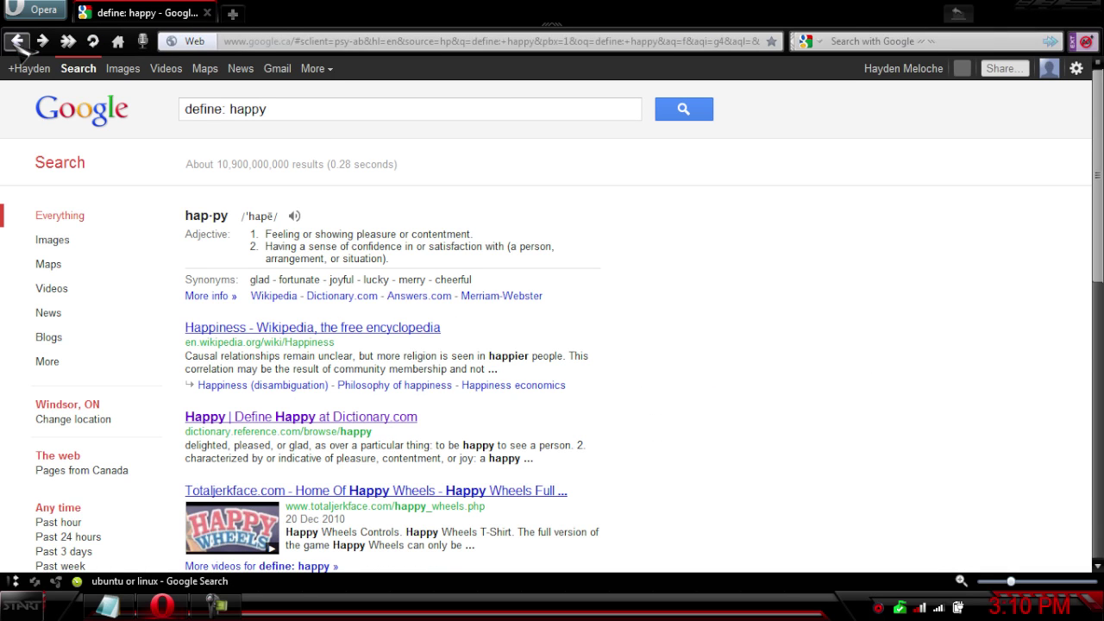
- Replace the query with the calculation "(4 + 2) * (6 / 3)" and search for it
left_click_drag(296, 109, 138, 112)
key("BackSpace")
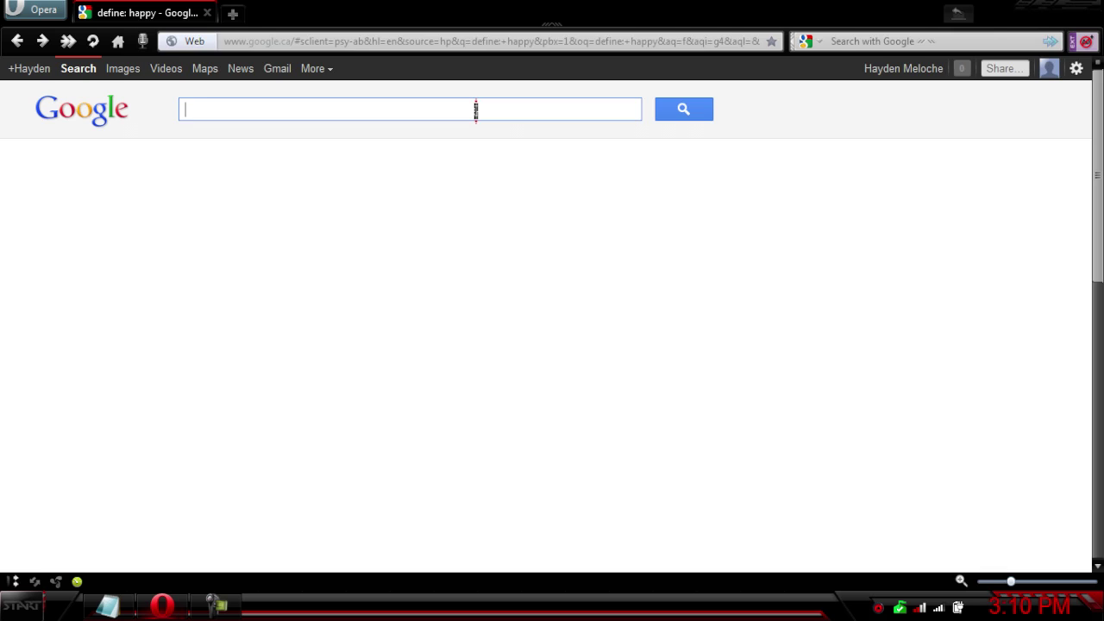
type("(4 + 2) * (6 / 3)")
key("Return")
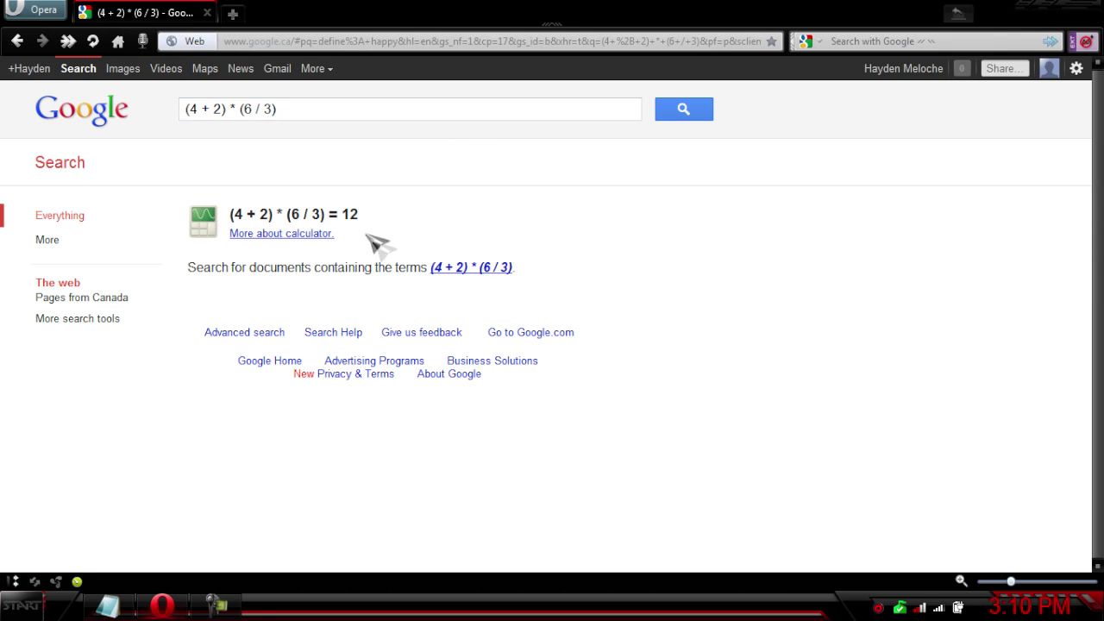
- View the Calculator entry on Google's search features help page, highlight its usage instructions, and return to the calculation result
left_click(316, 235)
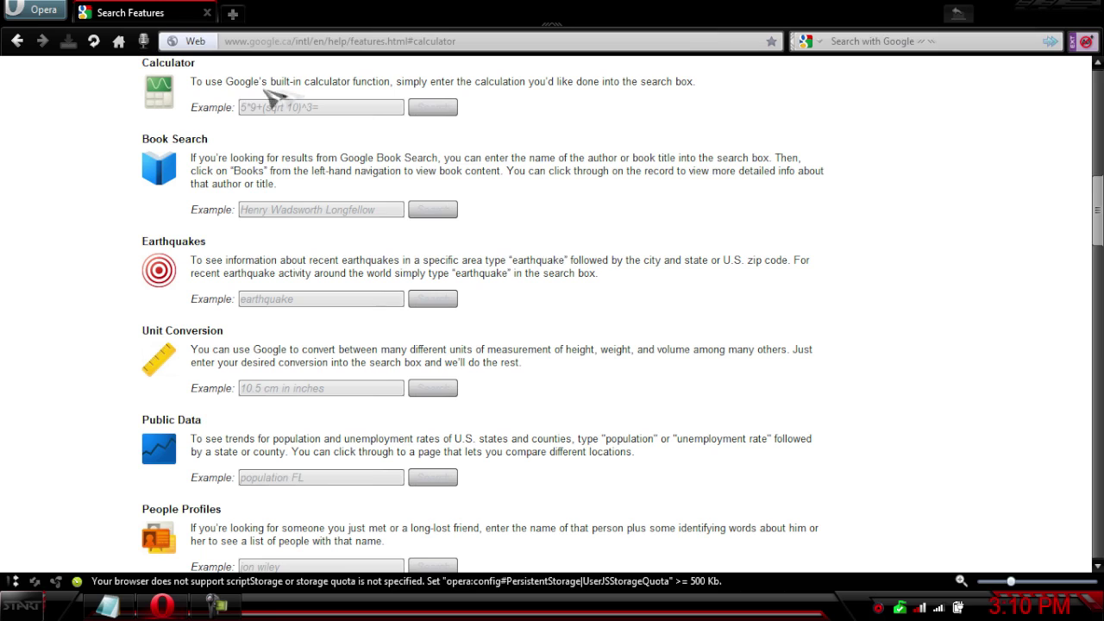
left_click_drag(205, 81, 429, 81)
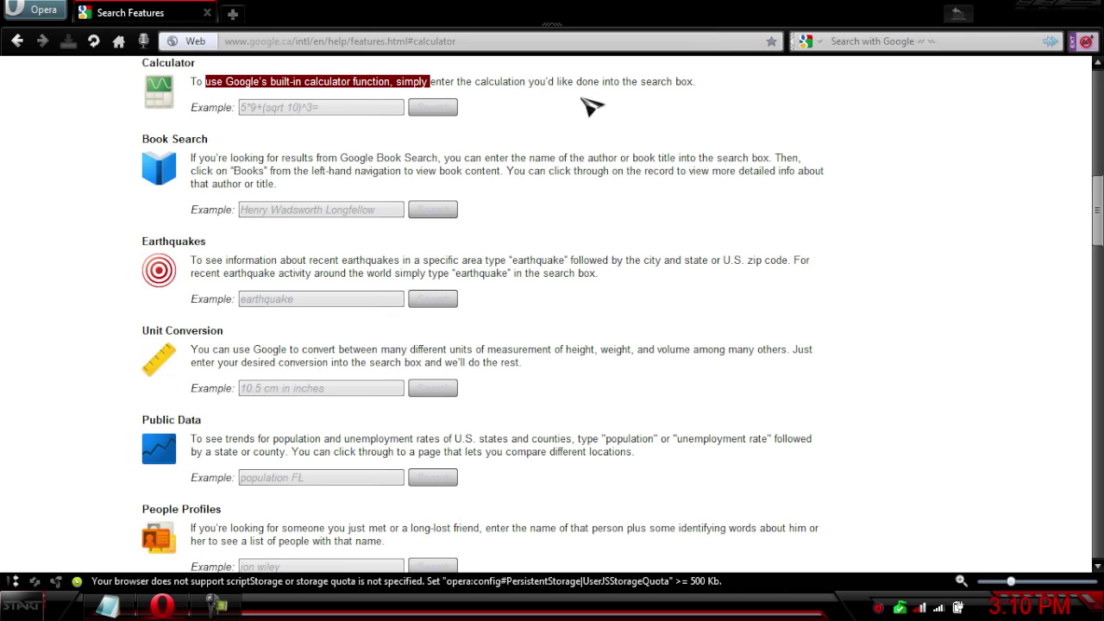
left_click(592, 105)
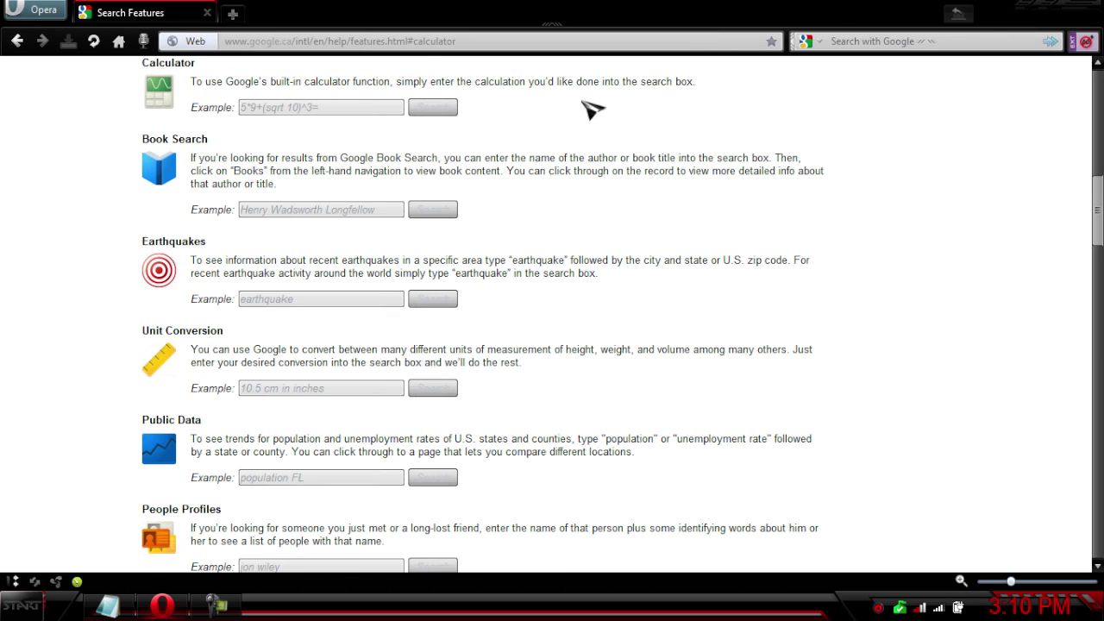
left_click(16, 40)
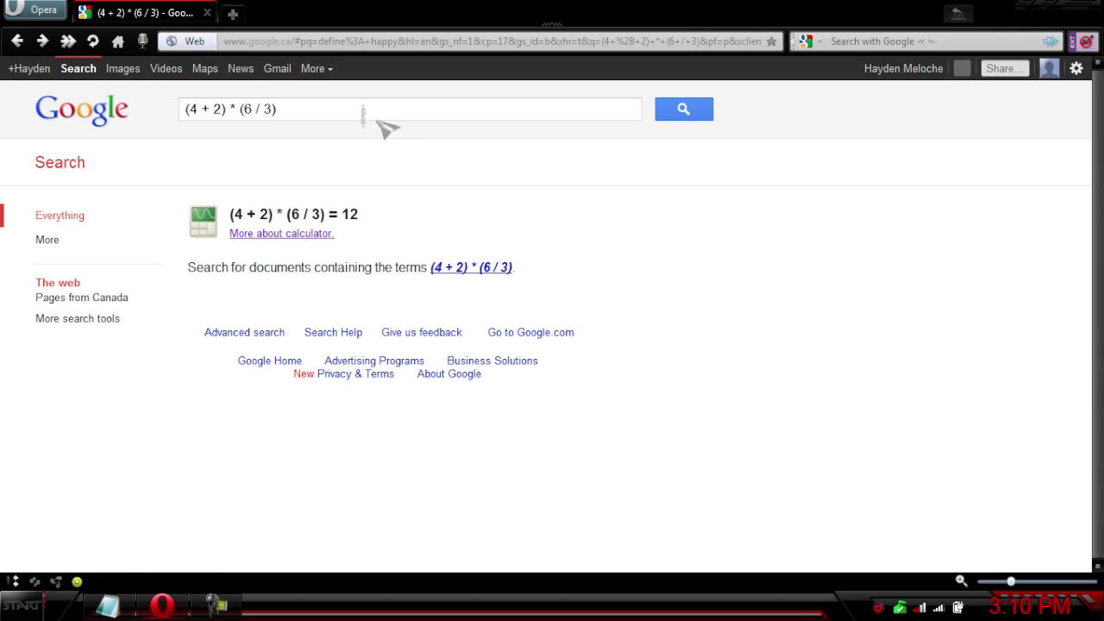
- Replace the query with the unit conversion "5 nautical miles in kilometers" and search for it
left_click_drag(316, 109, 177, 107)
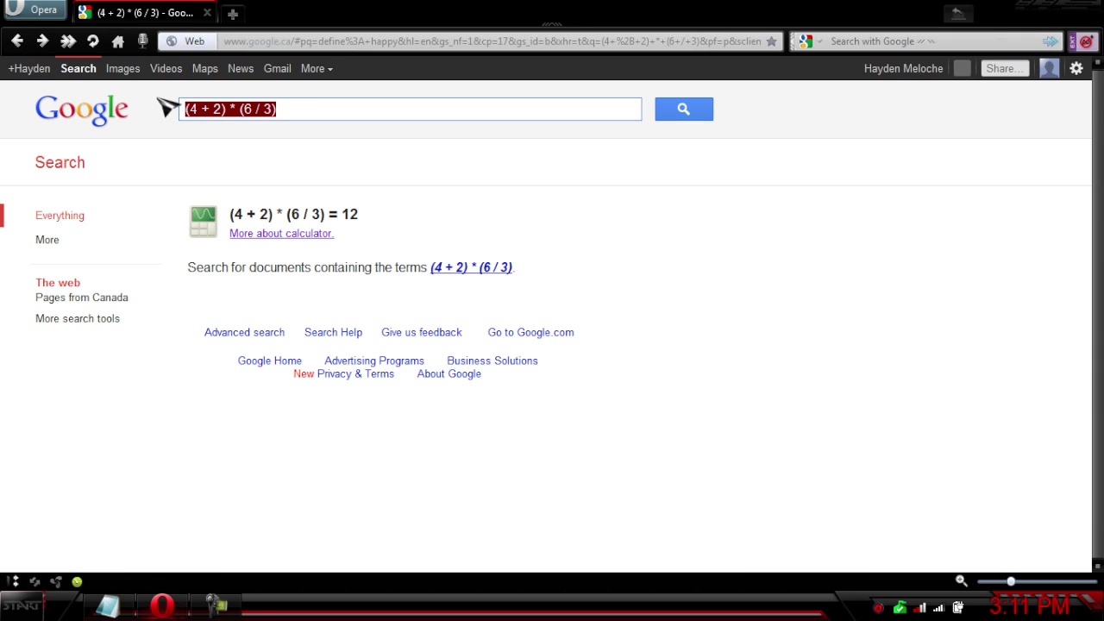
key("BackSpace")
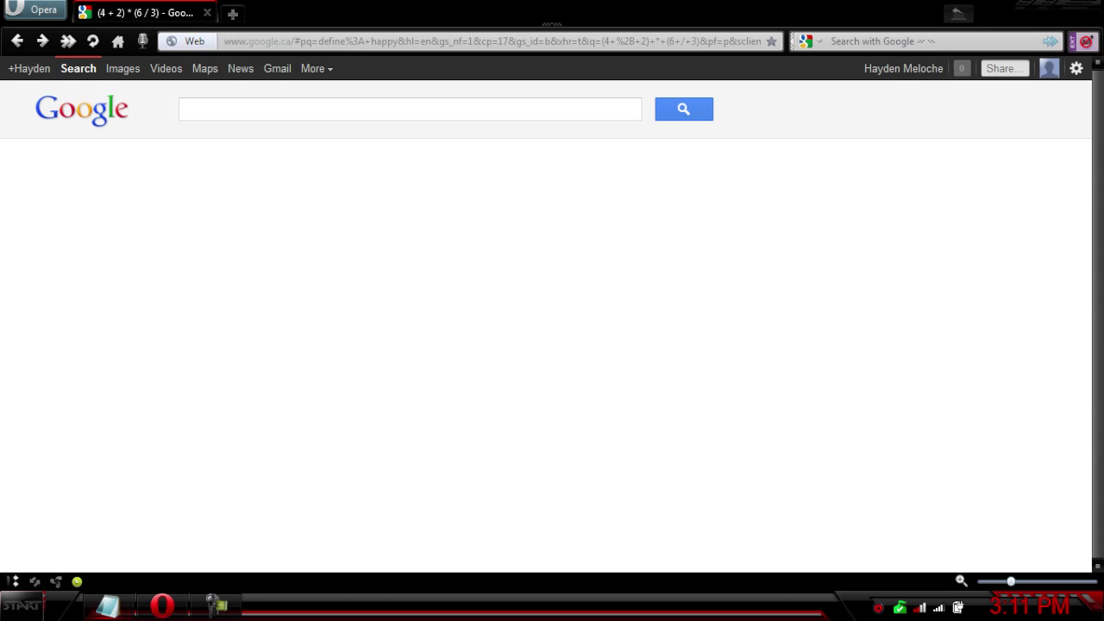
left_click(340, 108)
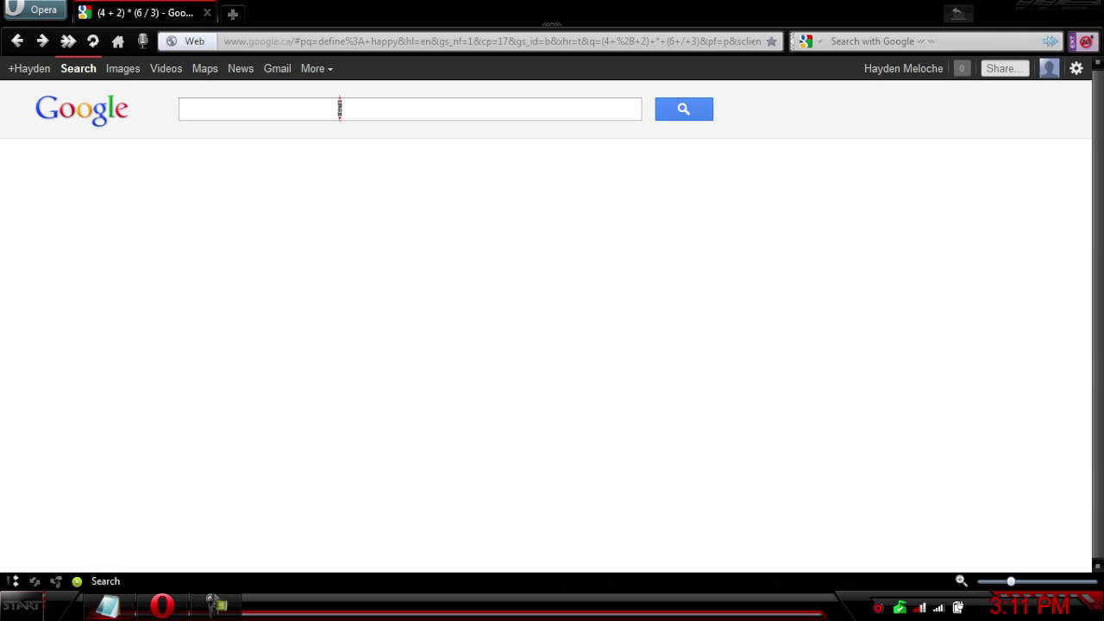
type("5 nautical miles in kilometers")
key("Return")
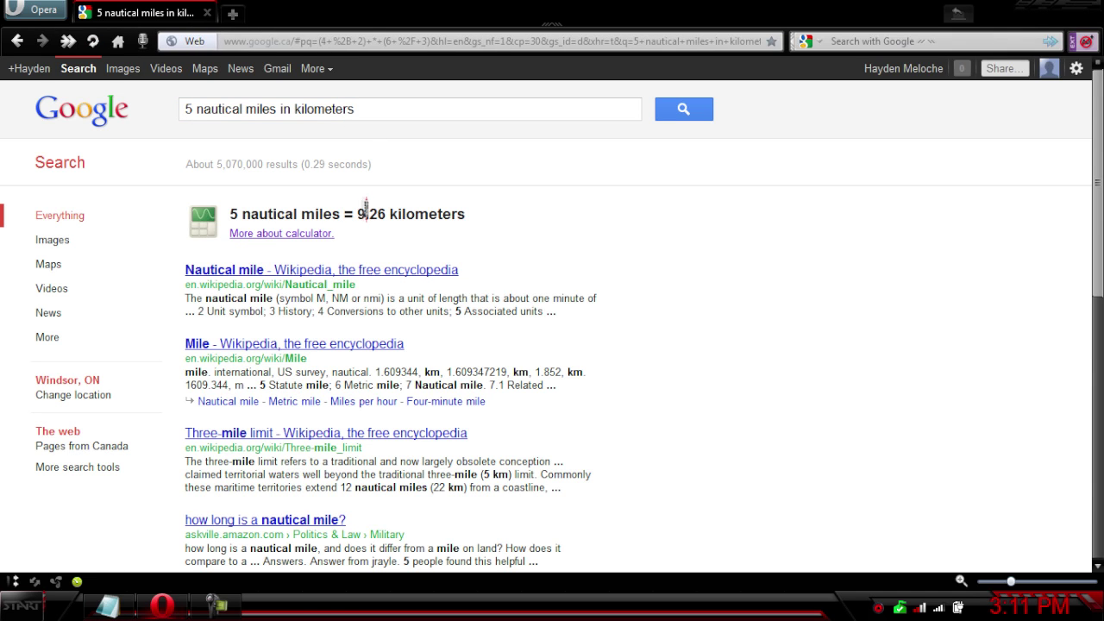
- Highlight the nautical miles conversion result for reading, clear the highlight, and minimize the browser window to show the desktop
left_click_drag(229, 213, 466, 215)
left_click(537, 241)
left_click(1031, 18)
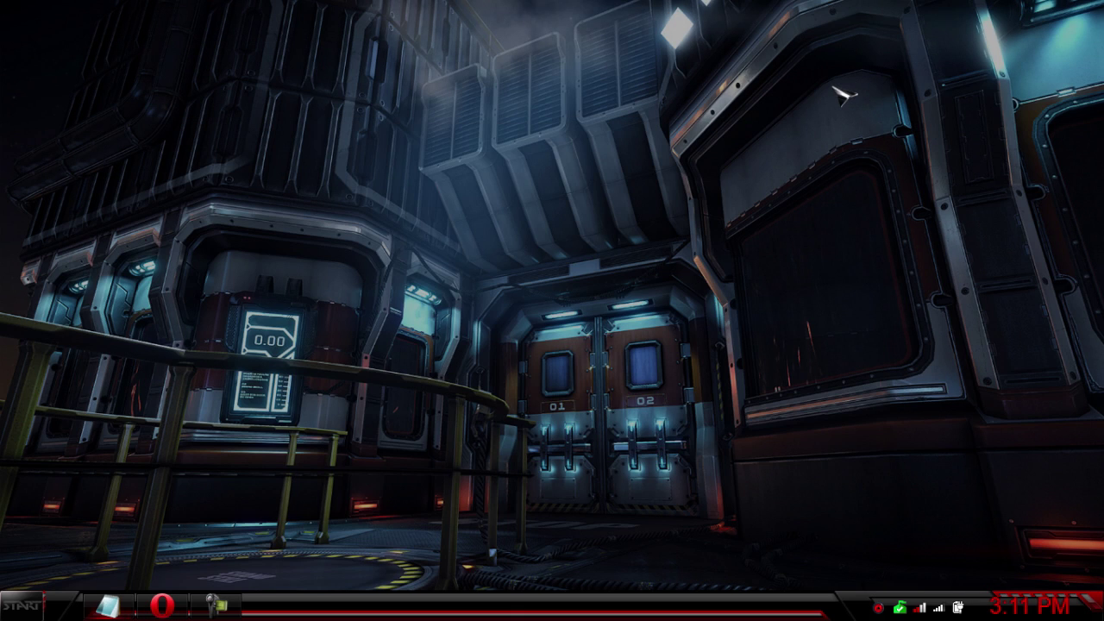